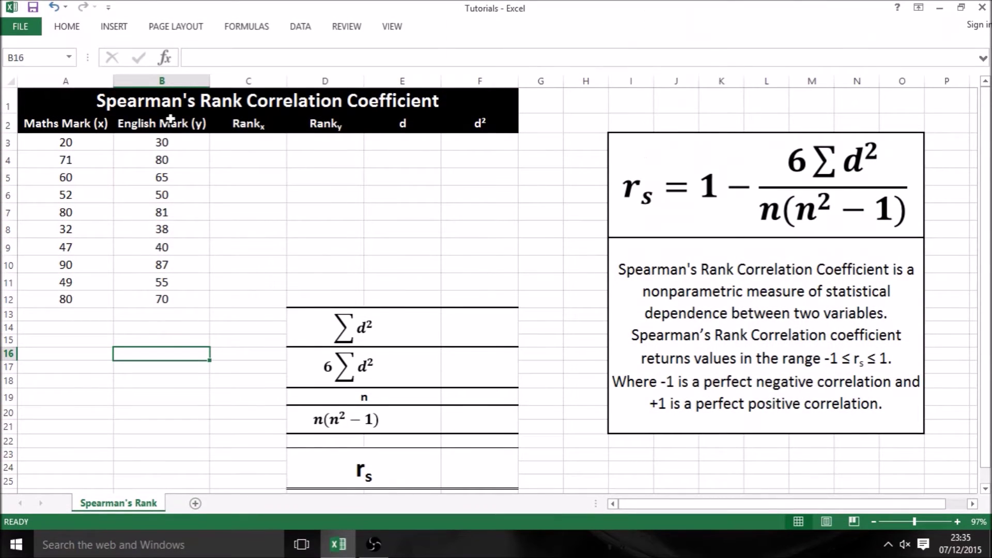
In C3, start a RANK.AVG formula that ranks A3 against the absolute range $A$3:$A$12.
{"action": "left_click", "coordinate": [86, 128]}
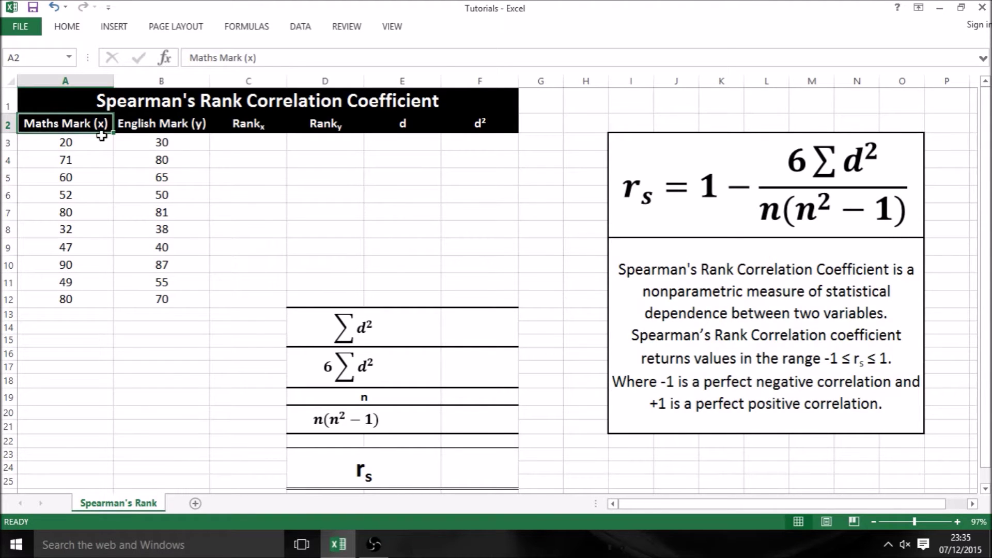
{"action": "left_click", "coordinate": [251, 140]}
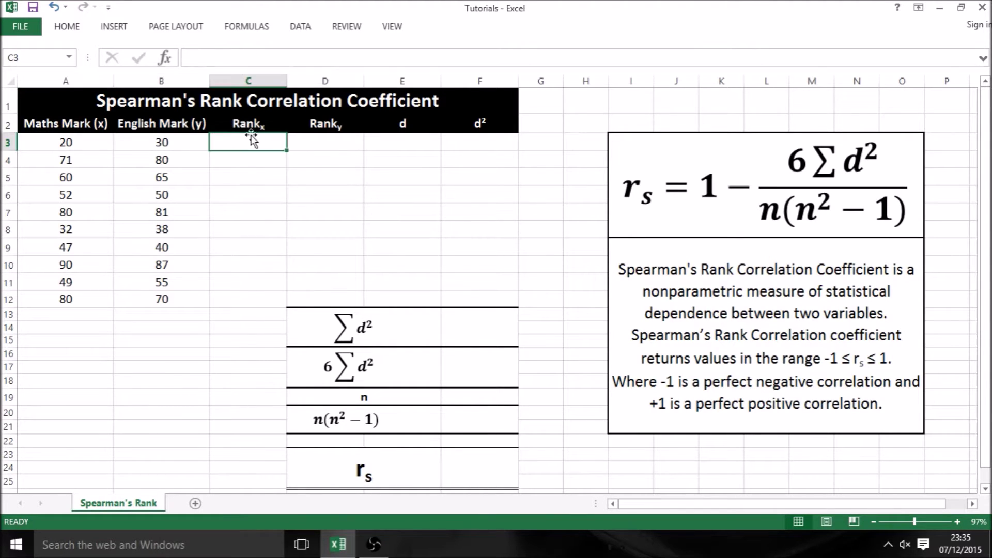
{"action": "type", "text": "="}
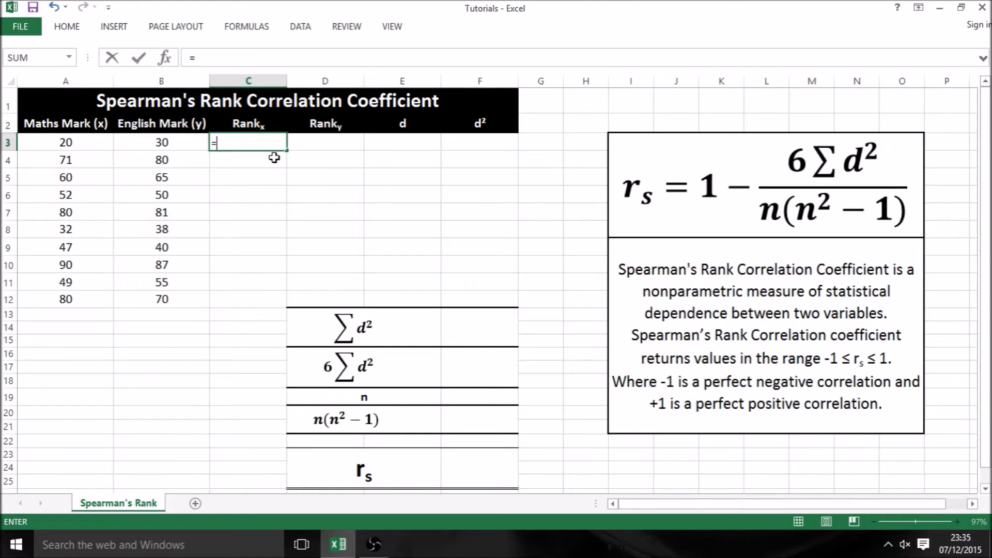
{"action": "type", "text": "rank.avg"}
{"action": "double_click", "coordinate": [252, 159]}
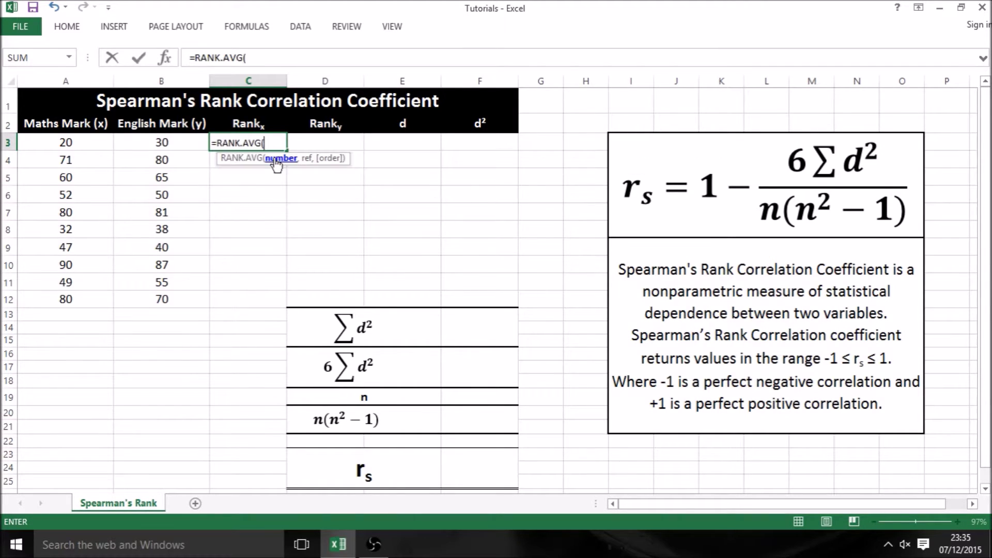
{"action": "left_click", "coordinate": [47, 143]}
{"action": "type", "text": ","}
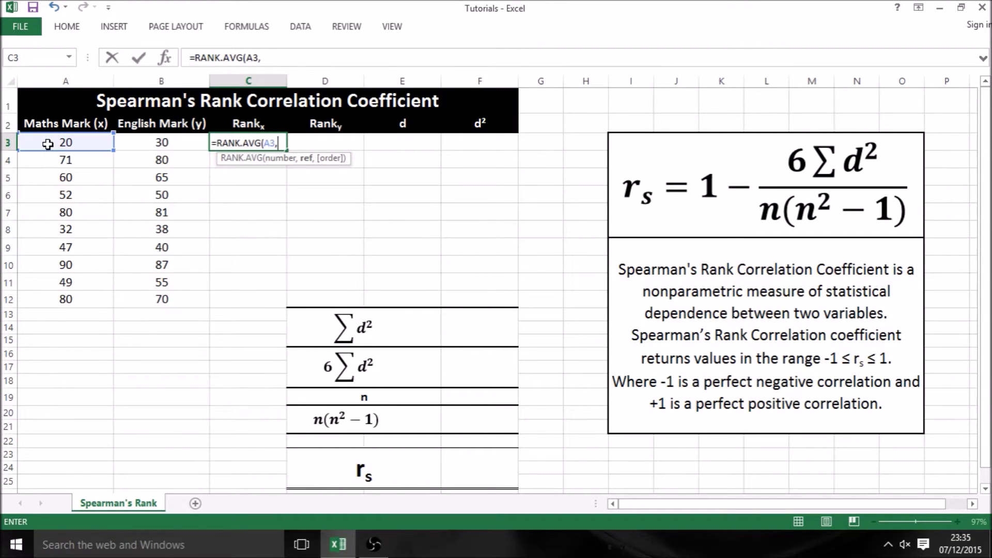
{"action": "left_click_drag", "start_coordinate": [48, 143], "coordinate": [68, 310]}
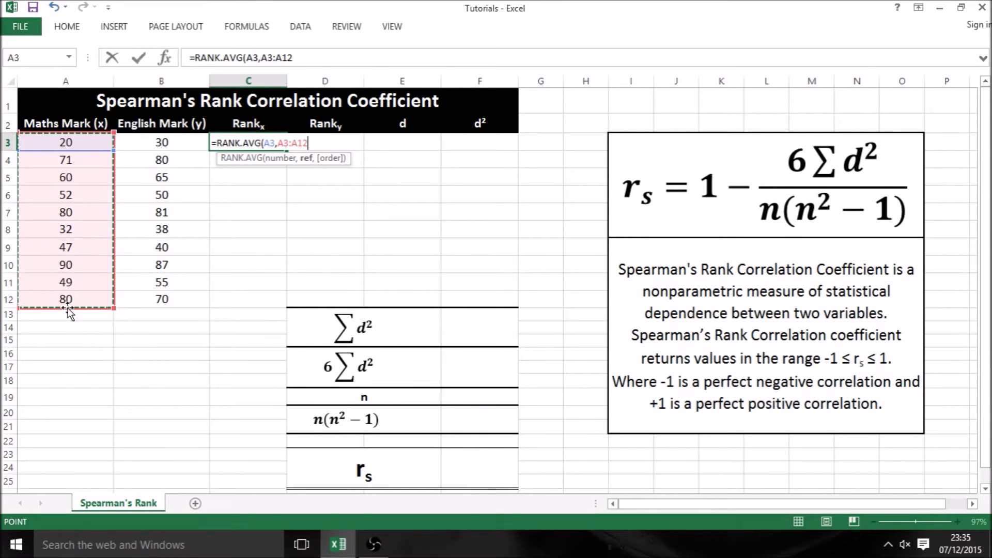
{"action": "key", "text": "F4"}
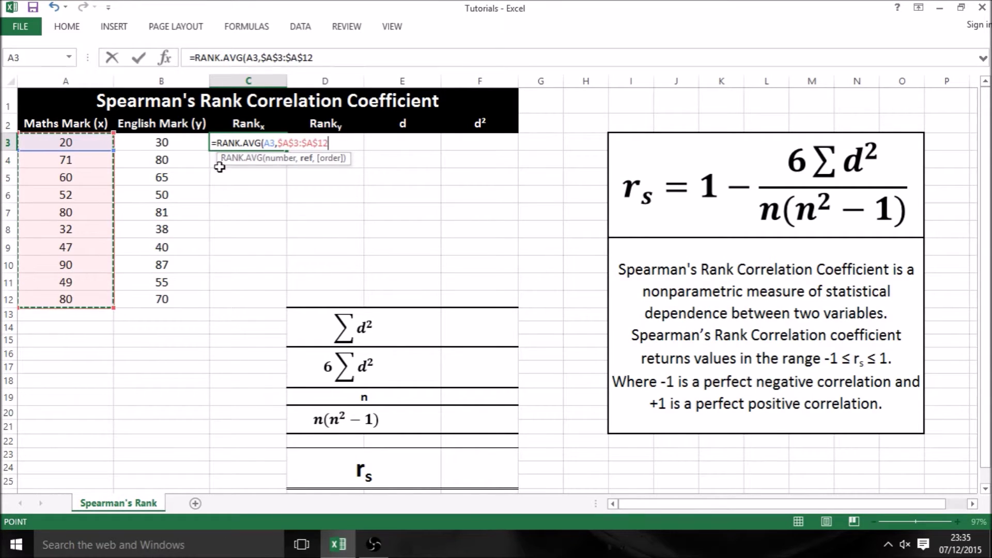
Complete the Rank x formula with ascending order (1) and fill it down from C3 to C12.
{"action": "left_click_drag", "start_coordinate": [282, 143], "coordinate": [335, 143]}
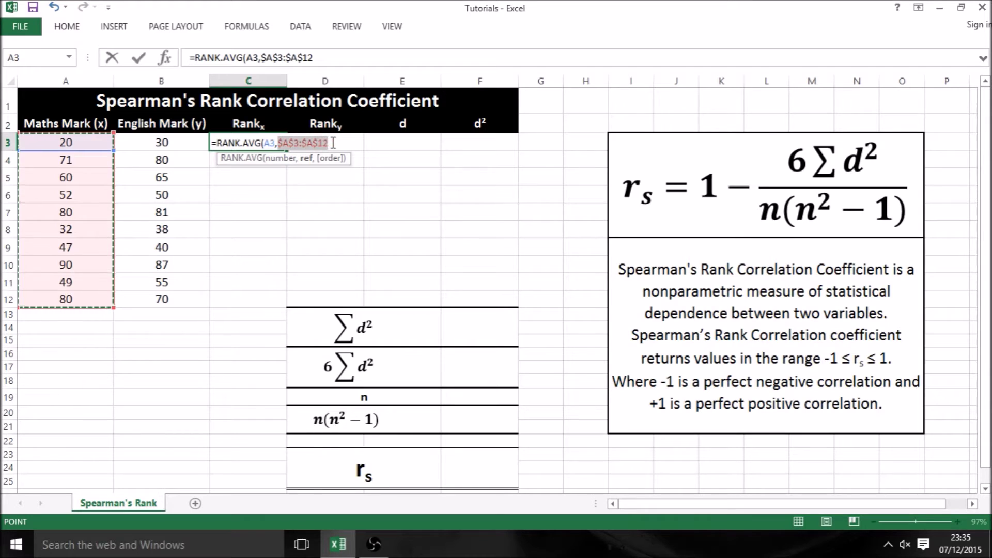
{"action": "left_click", "coordinate": [333, 142]}
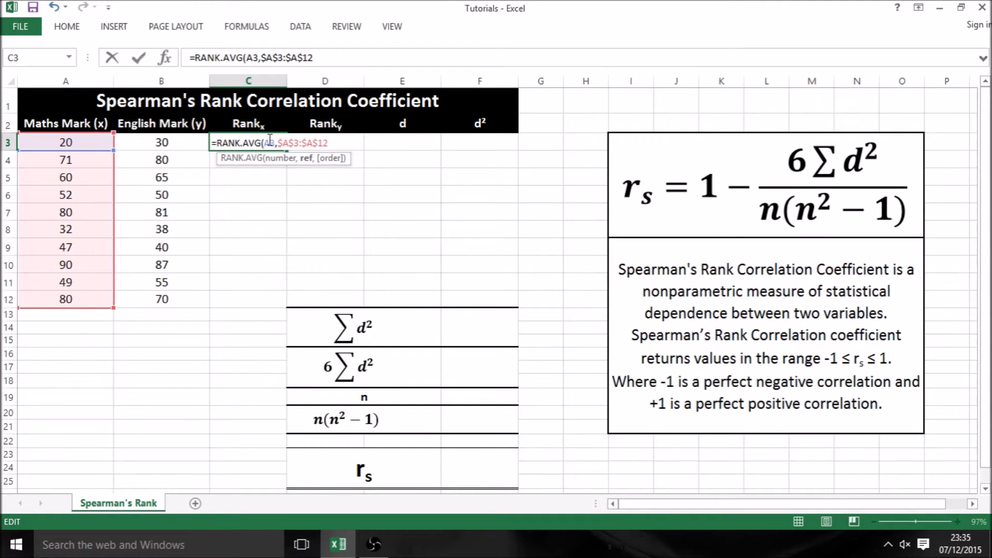
{"action": "left_click", "coordinate": [329, 143]}
{"action": "type", "text": ","}
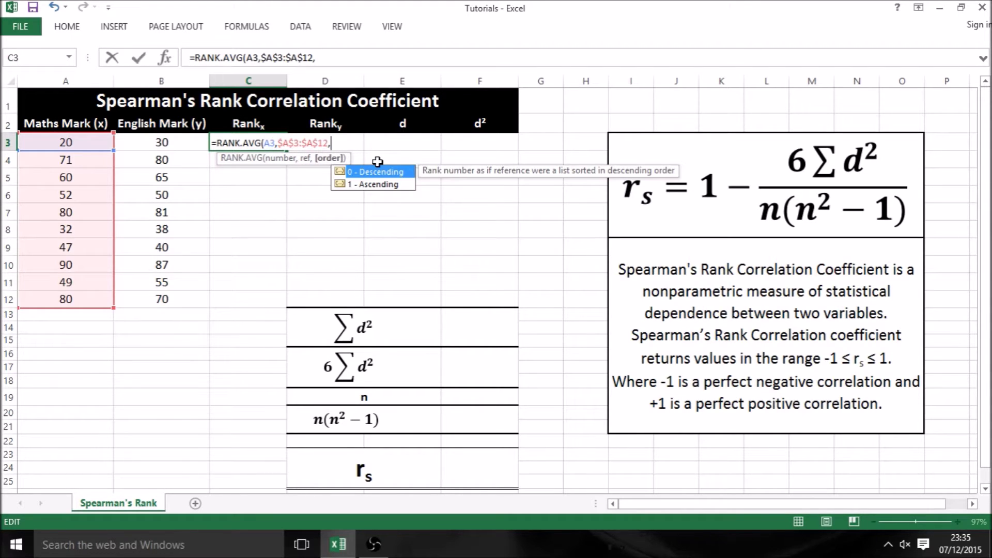
{"action": "type", "text": "1)"}
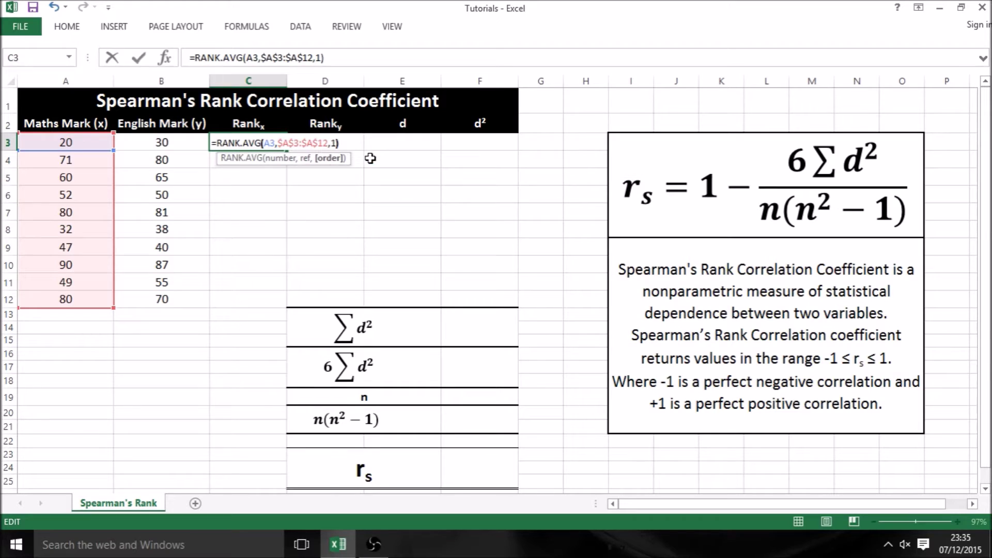
{"action": "key", "text": "Return"}
{"action": "left_click", "coordinate": [255, 144]}
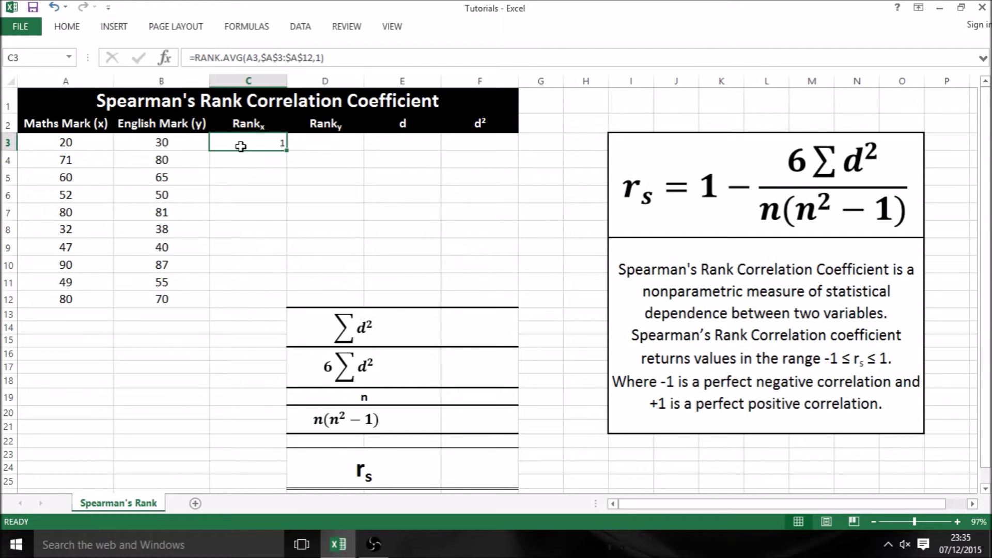
{"action": "left_click_drag", "start_coordinate": [287, 151], "coordinate": [288, 309]}
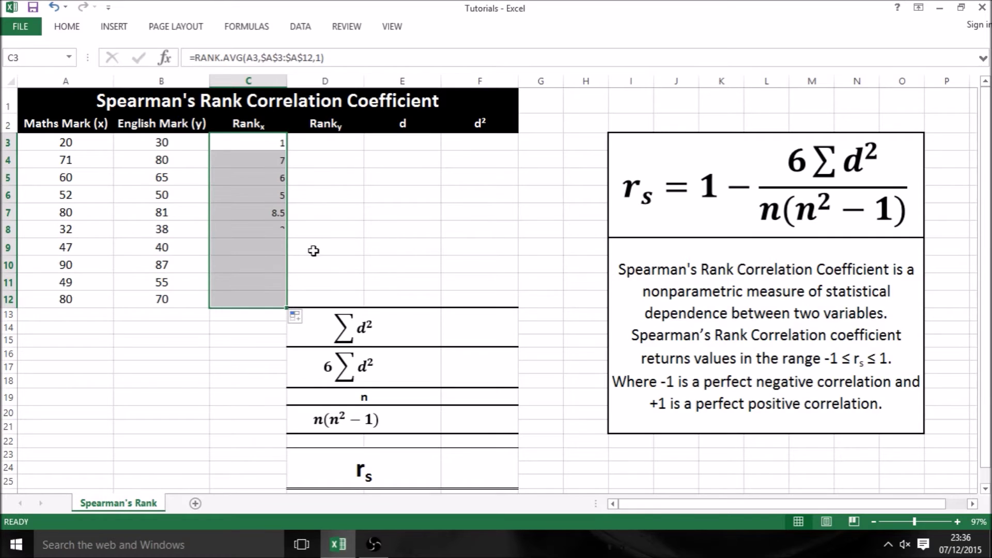
In D3, start a RANK.AVG formula that ranks B3 against the absolute range $B$3:$B$12.
{"action": "left_click", "coordinate": [170, 145]}
{"action": "left_click", "coordinate": [103, 127]}
{"action": "left_click", "coordinate": [155, 133]}
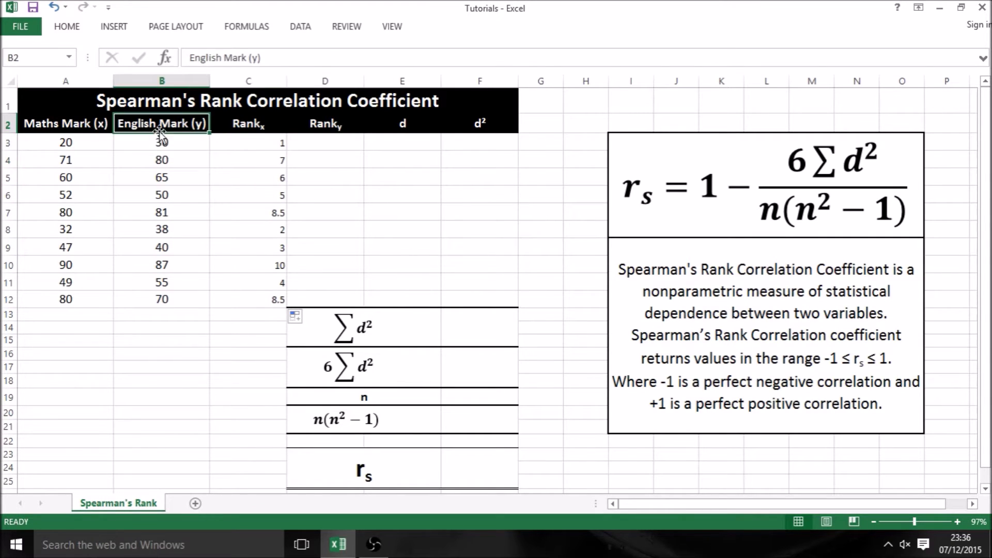
{"action": "left_click", "coordinate": [326, 140]}
{"action": "type", "text": "="}
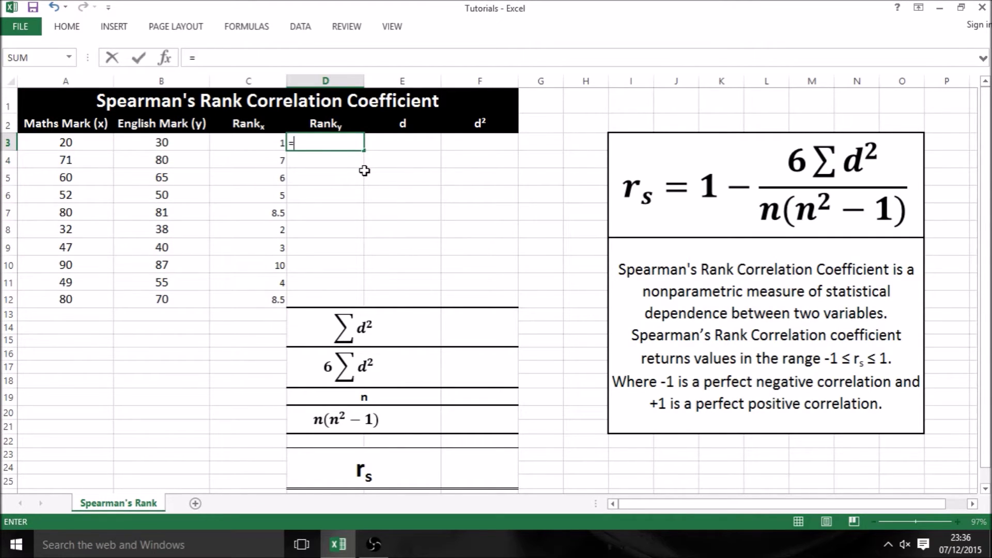
{"action": "type", "text": "rank.av"}
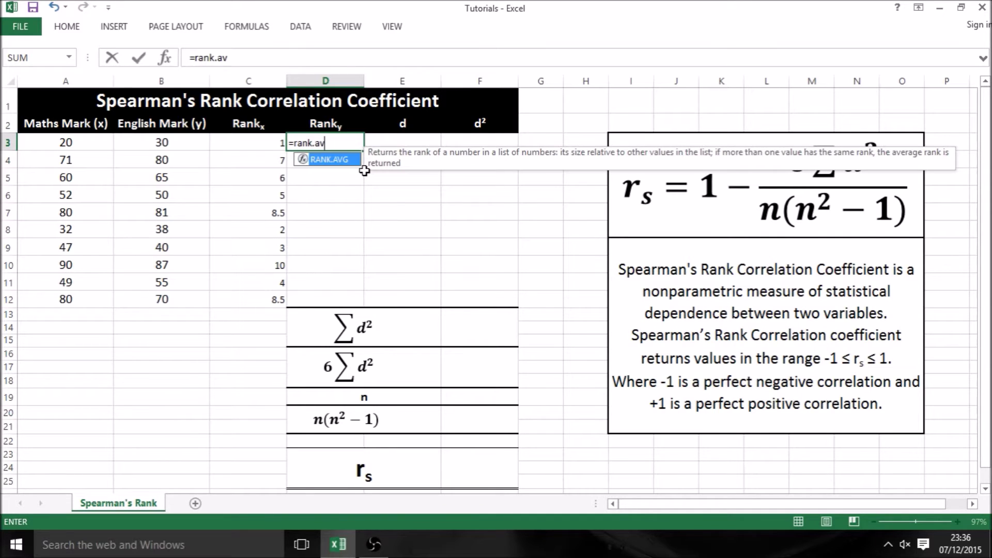
{"action": "type", "text": "g"}
{"action": "key", "text": "Tab"}
{"action": "left_click", "coordinate": [161, 143]}
{"action": "type", "text": ","}
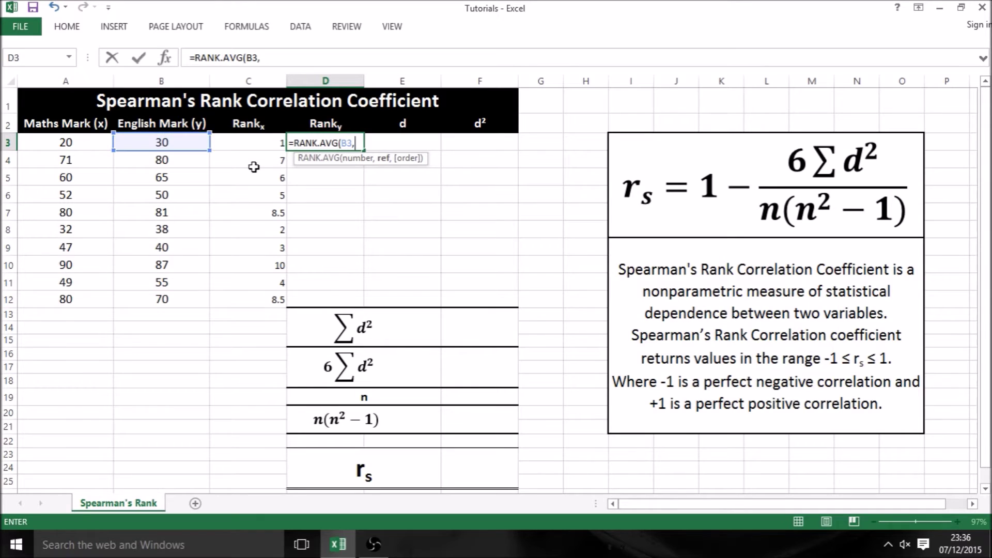
{"action": "left_click_drag", "start_coordinate": [171, 142], "coordinate": [195, 306]}
{"action": "key", "text": "F4"}
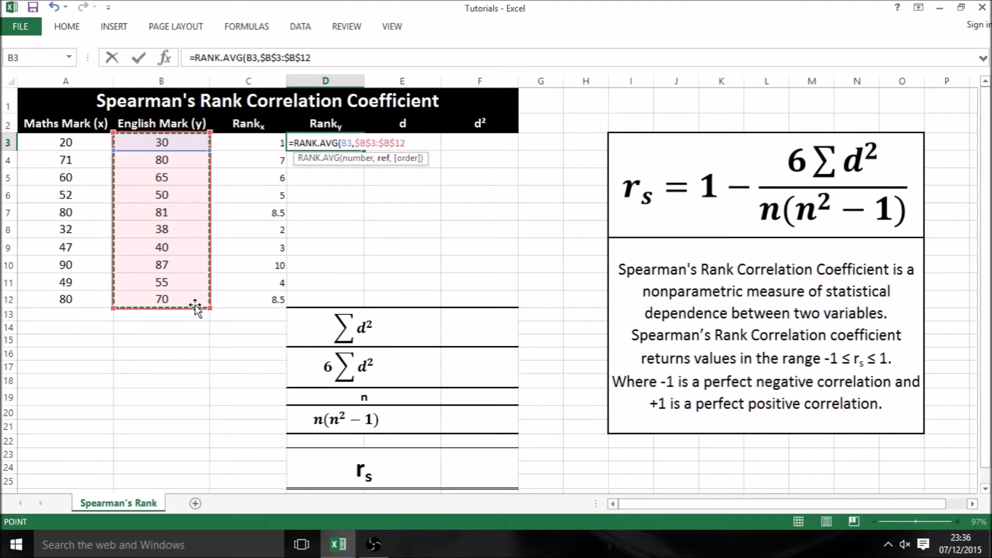
Complete the Rank y formula with ascending order (1) and fill it down from D3 to D12.
{"action": "type", "text": ",1"}
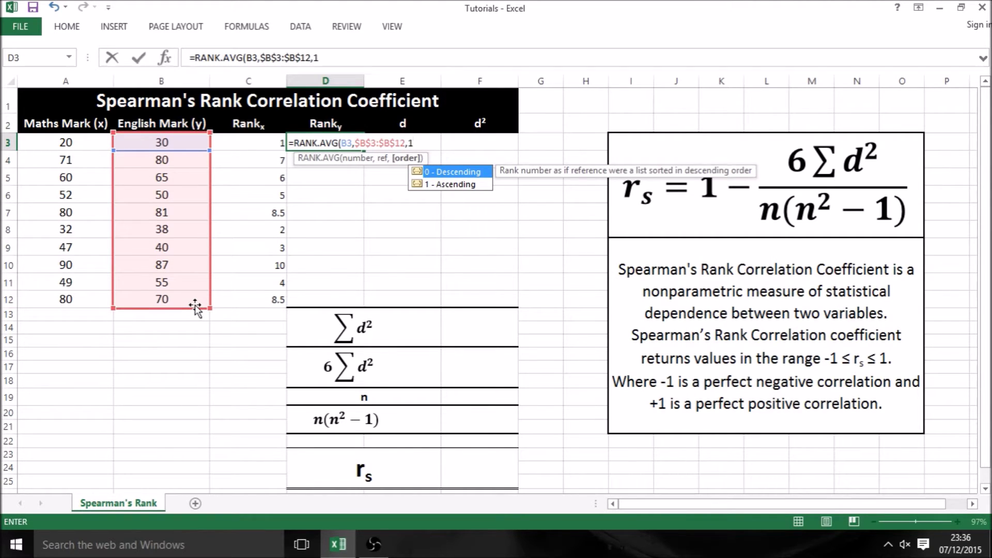
{"action": "type", "text": ")"}
{"action": "key", "text": "Return"}
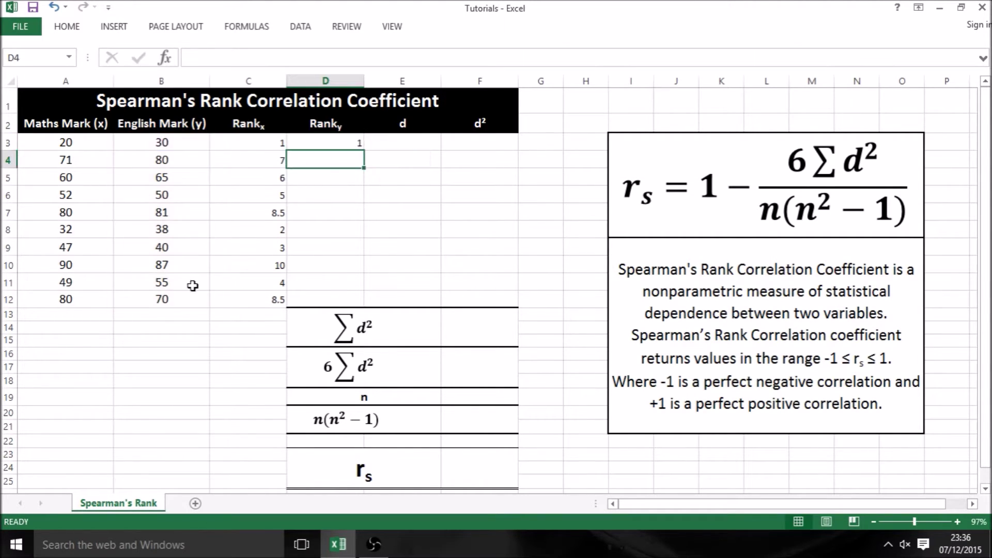
{"action": "left_click", "coordinate": [323, 143]}
{"action": "left_click_drag", "start_coordinate": [364, 153], "coordinate": [362, 306]}
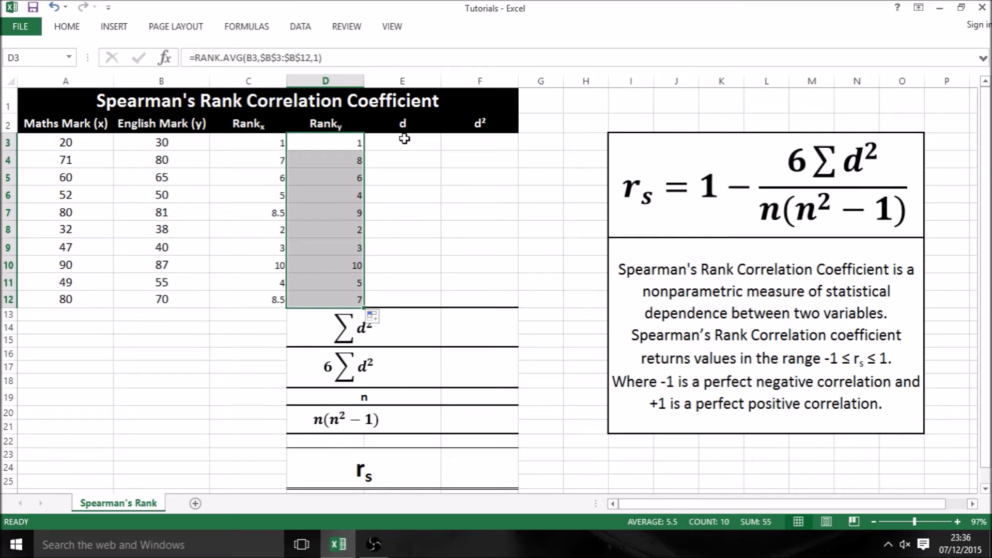
Calculate the rank difference d in E3 with =C3-D3 and fill it down to E12.
{"action": "left_click", "coordinate": [405, 124]}
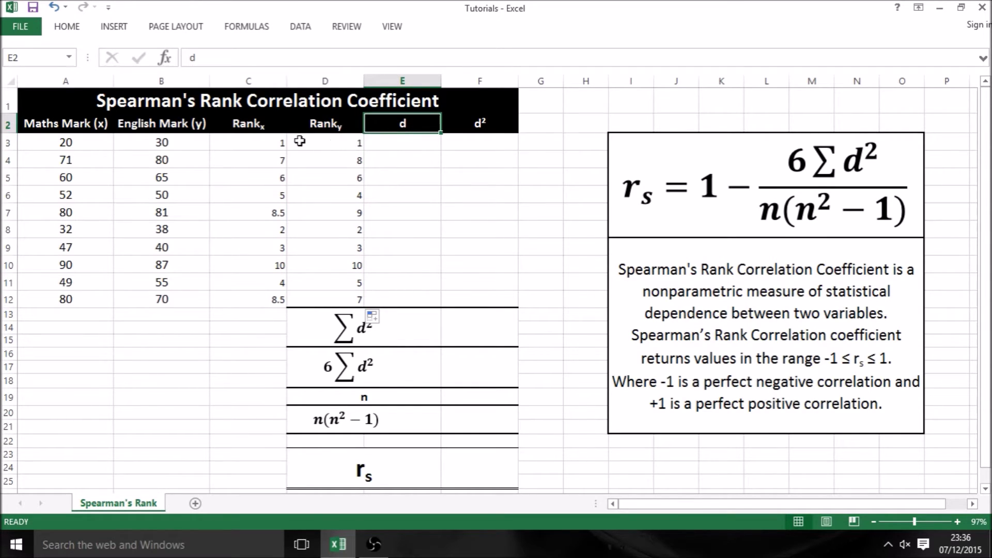
{"action": "left_click", "coordinate": [398, 150]}
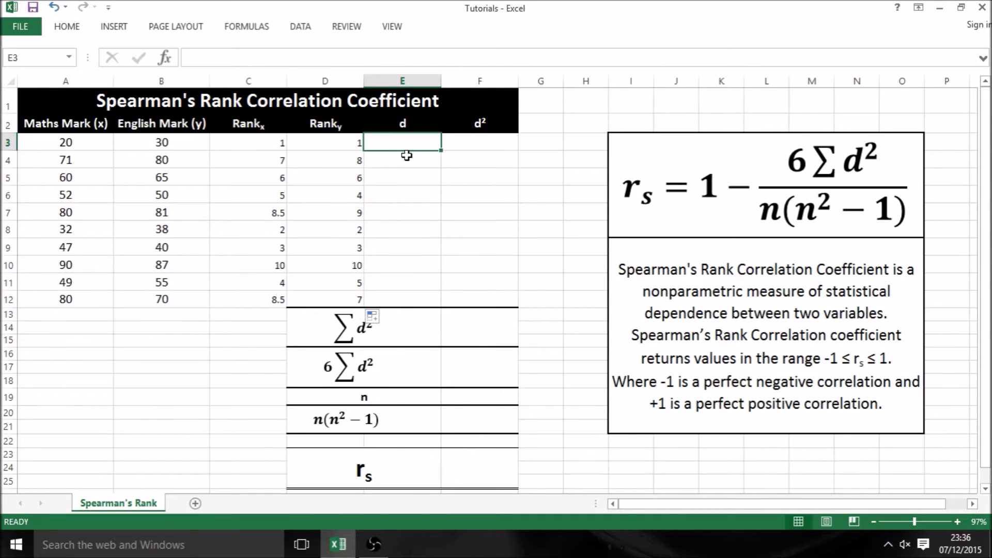
{"action": "type", "text": "="}
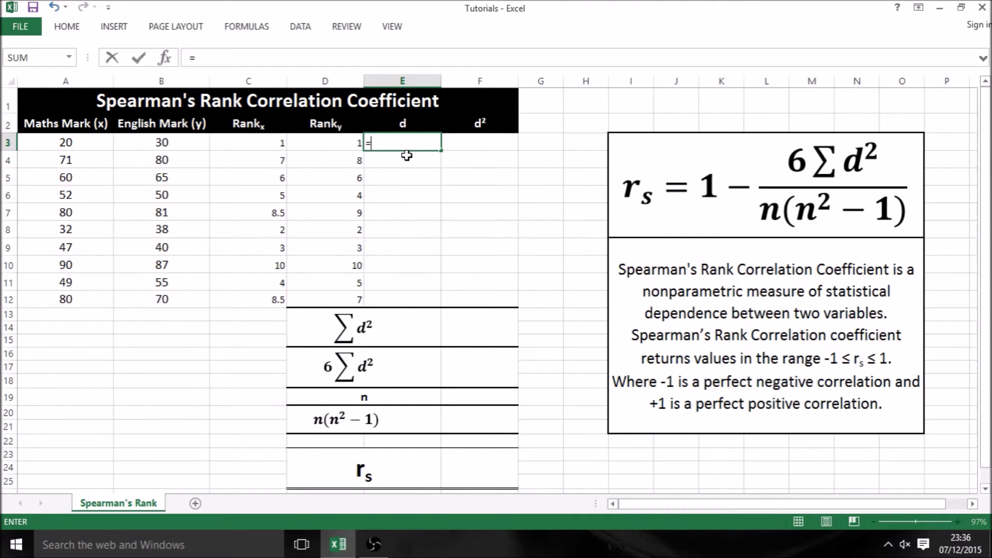
{"action": "left_click", "coordinate": [251, 144]}
{"action": "type", "text": "-"}
{"action": "left_click", "coordinate": [318, 143]}
{"action": "key", "text": "Return"}
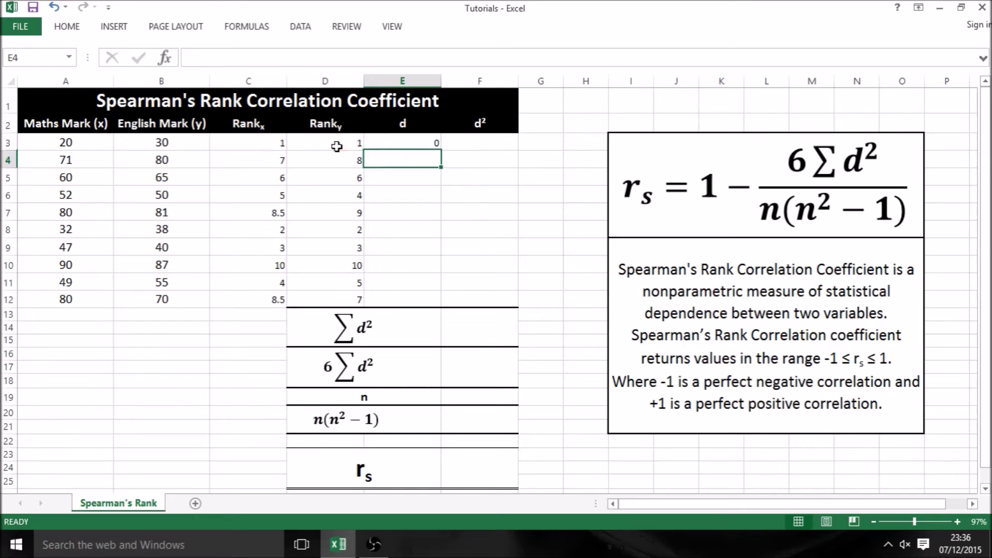
{"action": "left_click", "coordinate": [435, 146]}
{"action": "left_click_drag", "start_coordinate": [442, 152], "coordinate": [440, 304]}
Square the rank difference in F3 with =POWER(E3,2) and fill the formula down to F12.
{"action": "left_click", "coordinate": [476, 147]}
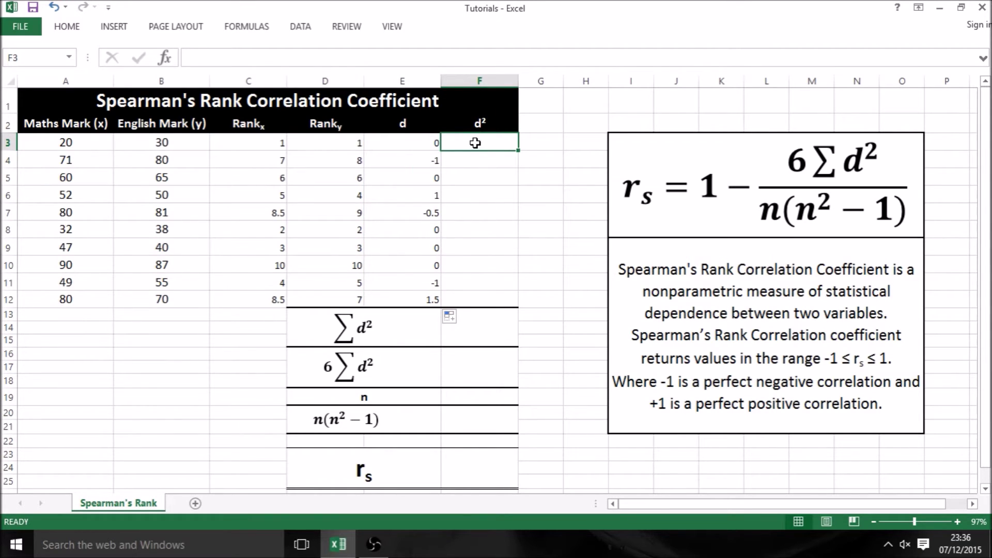
{"action": "type", "text": "="}
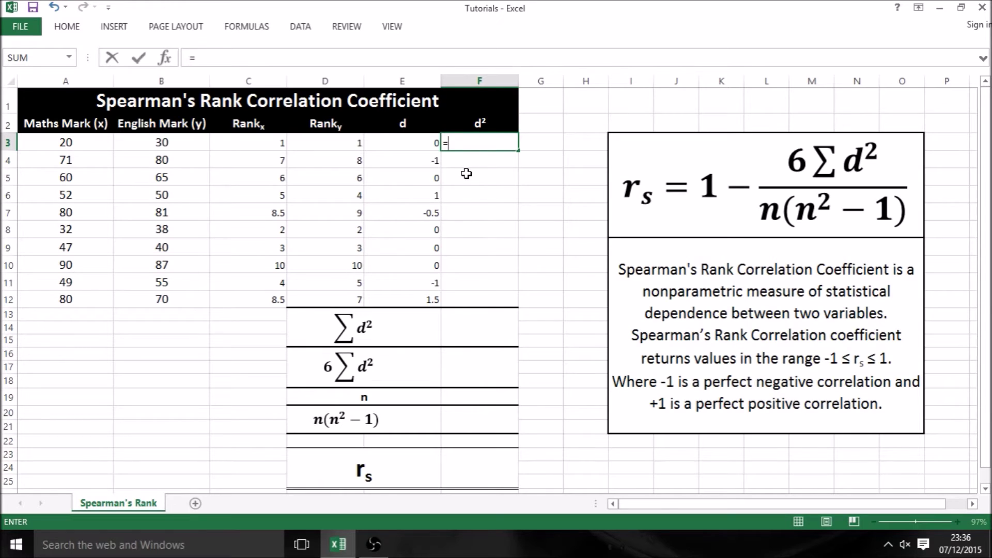
{"action": "type", "text": "powe"}
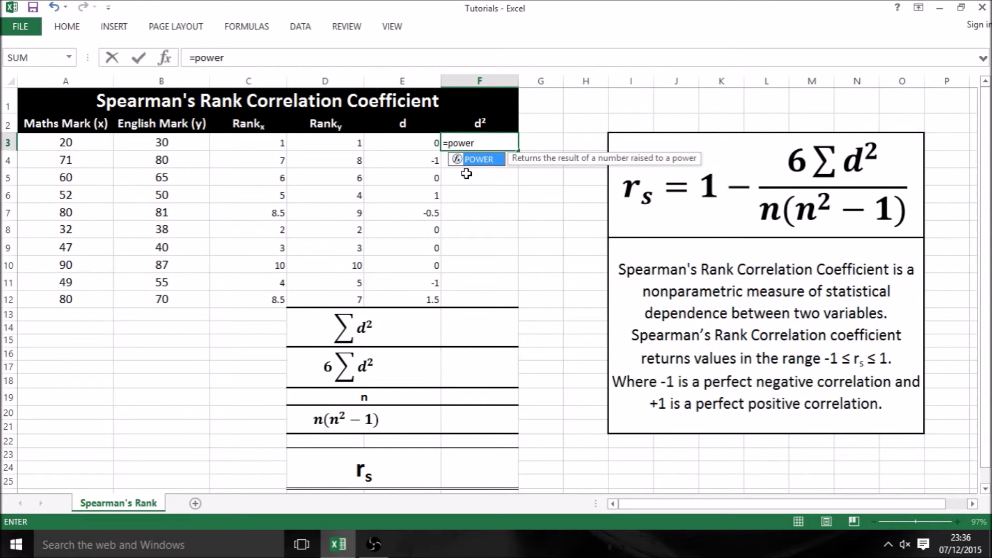
{"action": "type", "text": "r"}
{"action": "key", "text": "Tab"}
{"action": "left_click", "coordinate": [418, 143]}
{"action": "type", "text": ",2"}
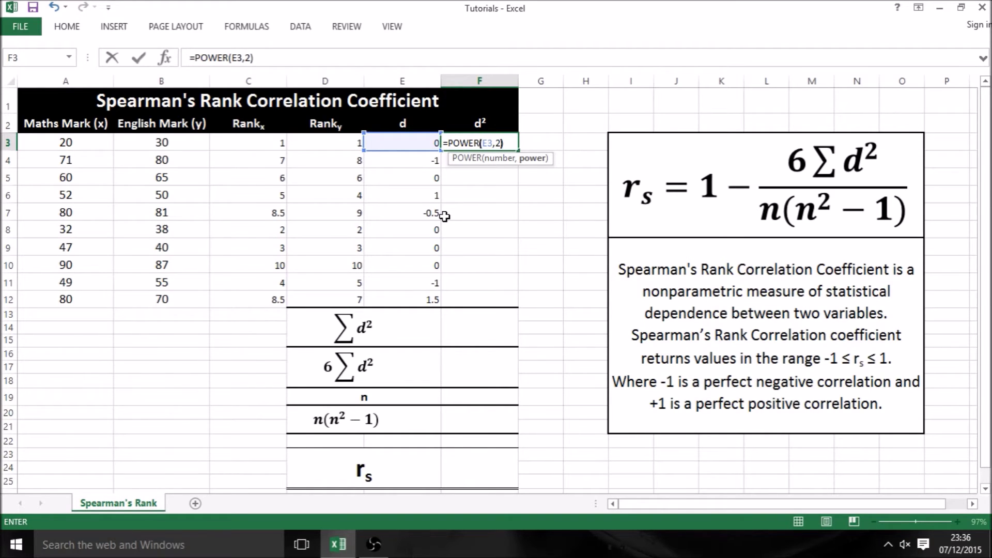
{"action": "key", "text": "Return"}
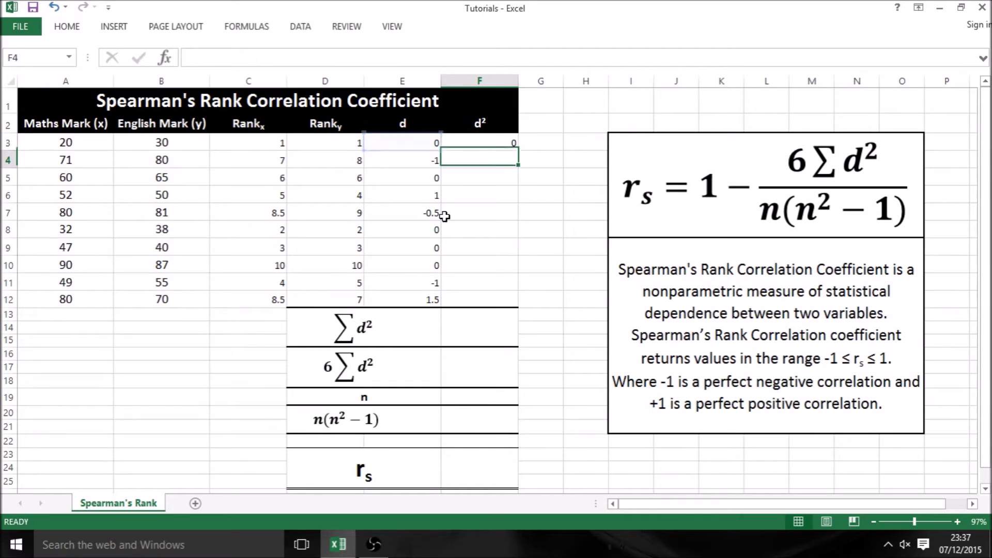
{"action": "left_click", "coordinate": [485, 142]}
{"action": "left_click_drag", "start_coordinate": [519, 153], "coordinate": [519, 306]}
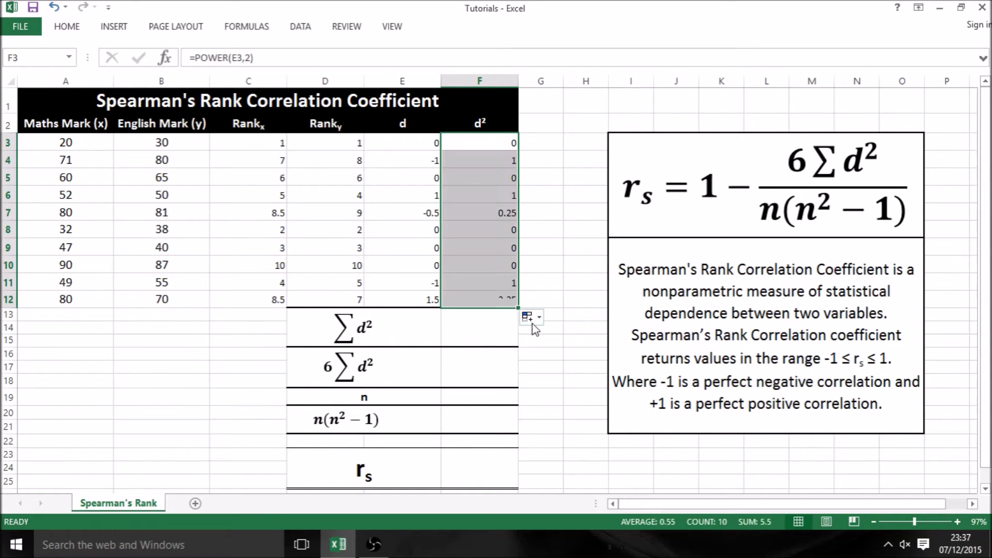
Total the squared rank differences in F13 with =SUM(F3:F12).
{"action": "left_click", "coordinate": [492, 324]}
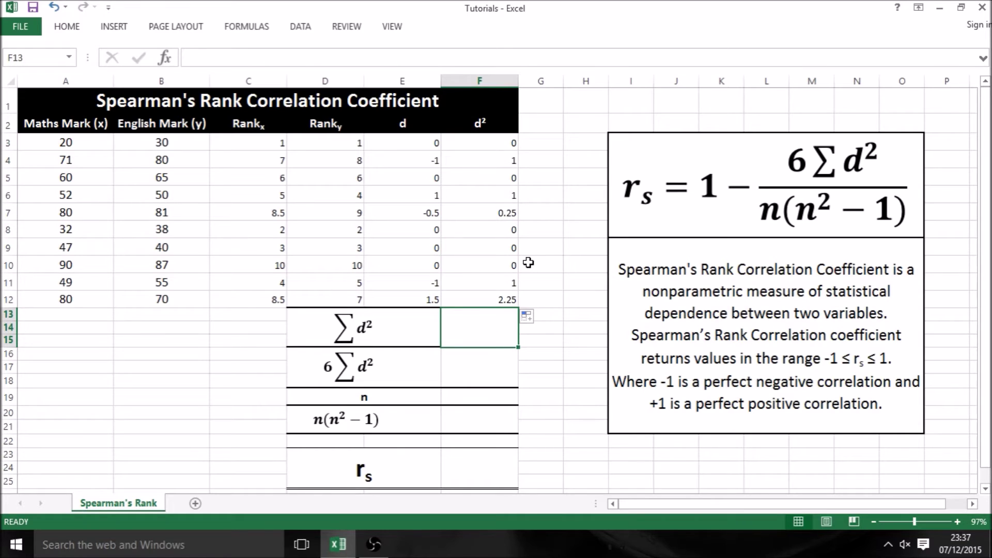
{"action": "type", "text": "=sum"}
{"action": "key", "text": "Tab"}
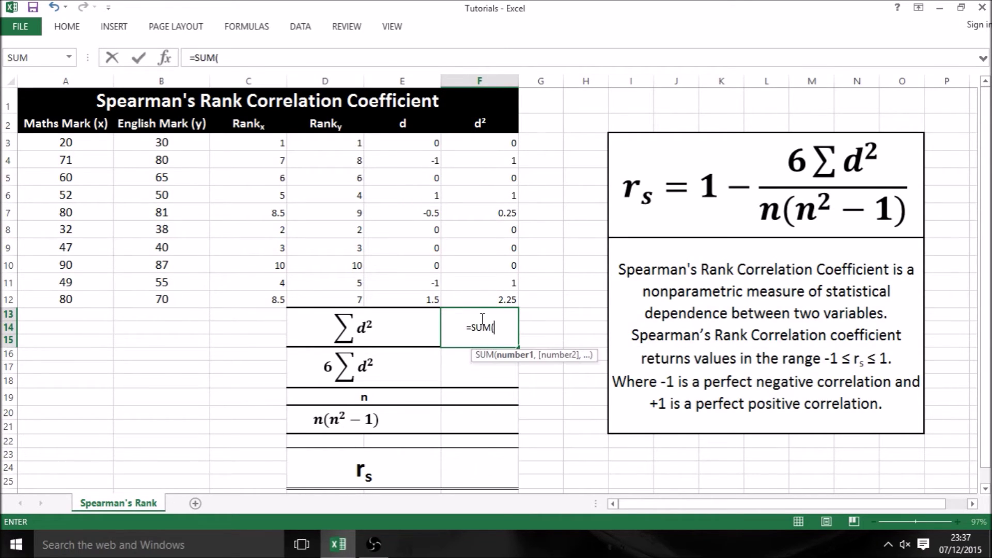
{"action": "left_click_drag", "start_coordinate": [467, 143], "coordinate": [487, 300]}
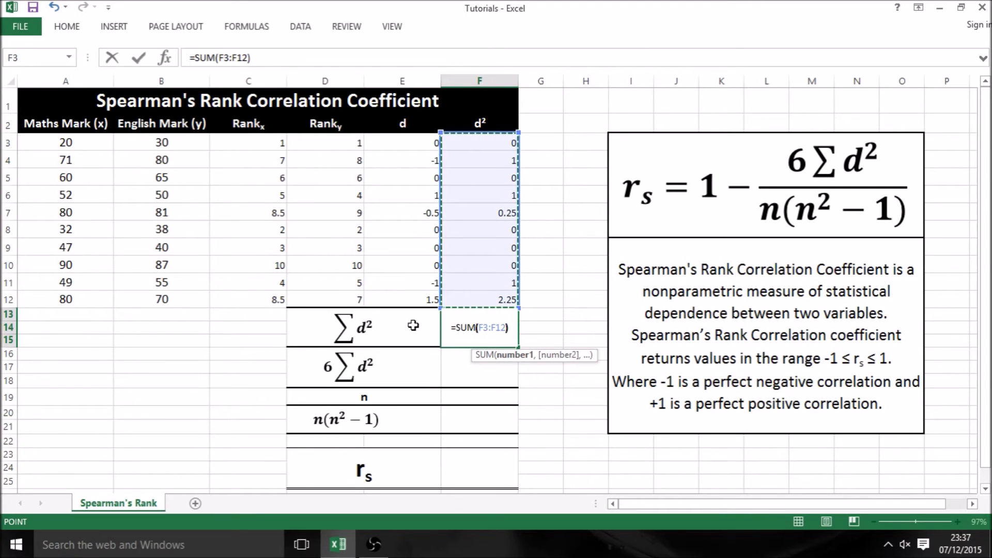
{"action": "type", "text": ")"}
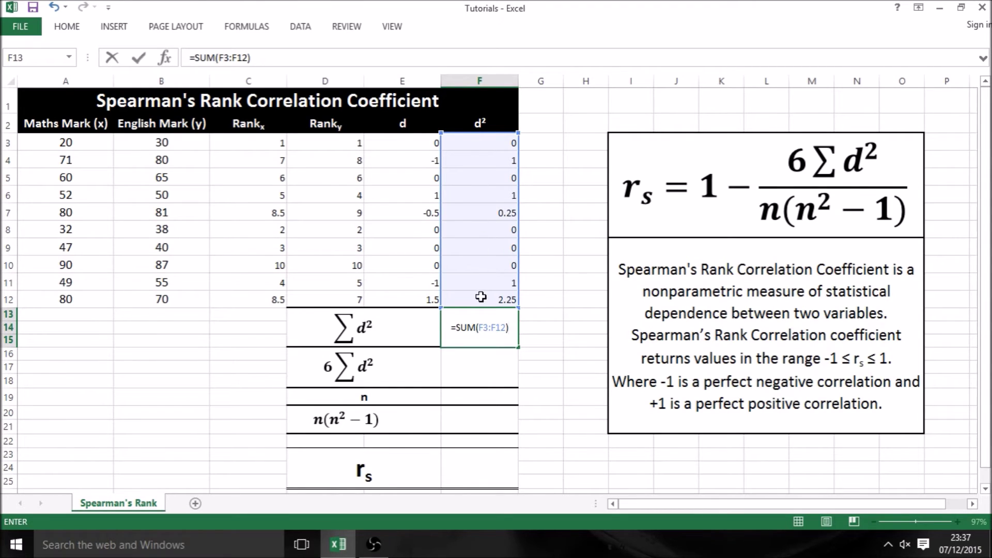
{"action": "key", "text": "Return"}
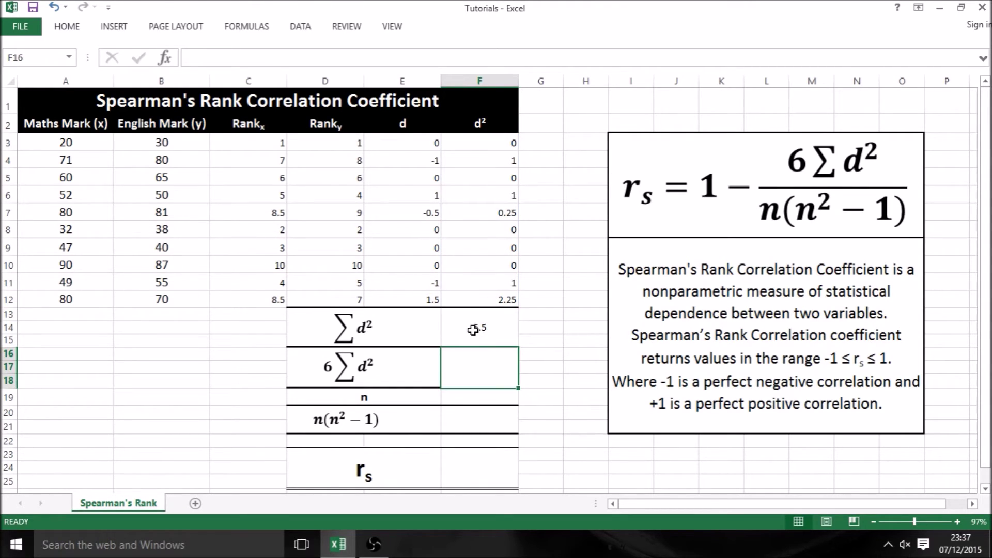
{"action": "left_click", "coordinate": [473, 330]}
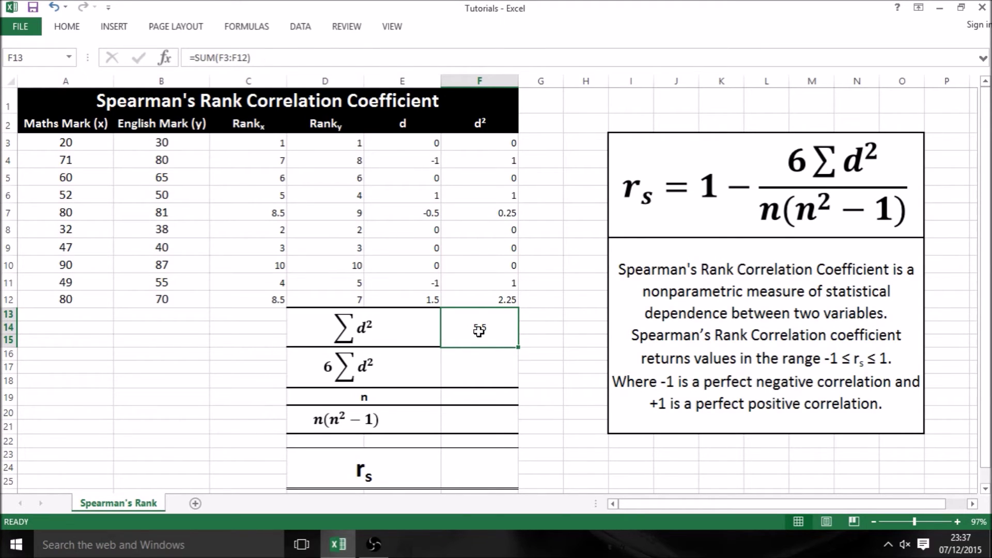
Calculate six times the sum of d² in F16 with =6*F13.
{"action": "left_click", "coordinate": [464, 368]}
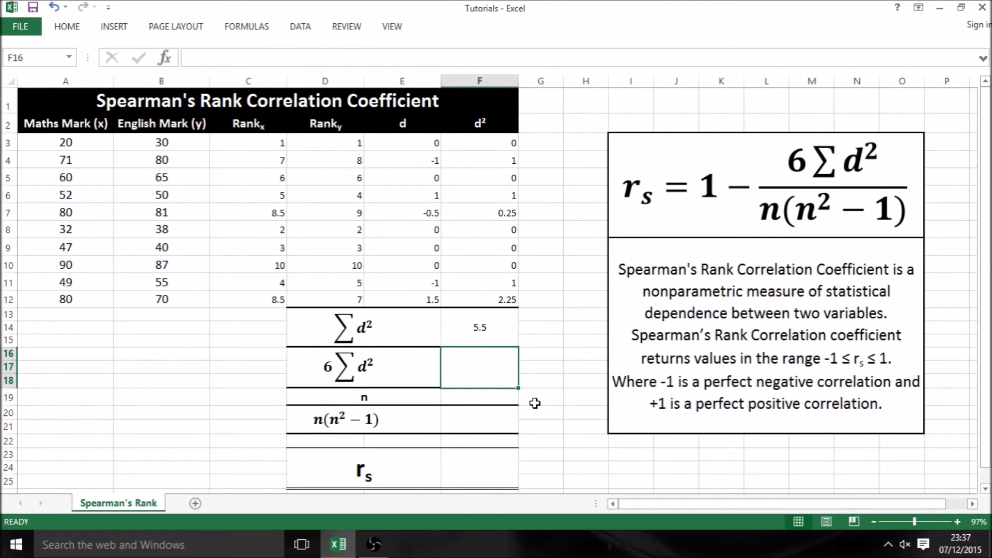
{"action": "type", "text": "="}
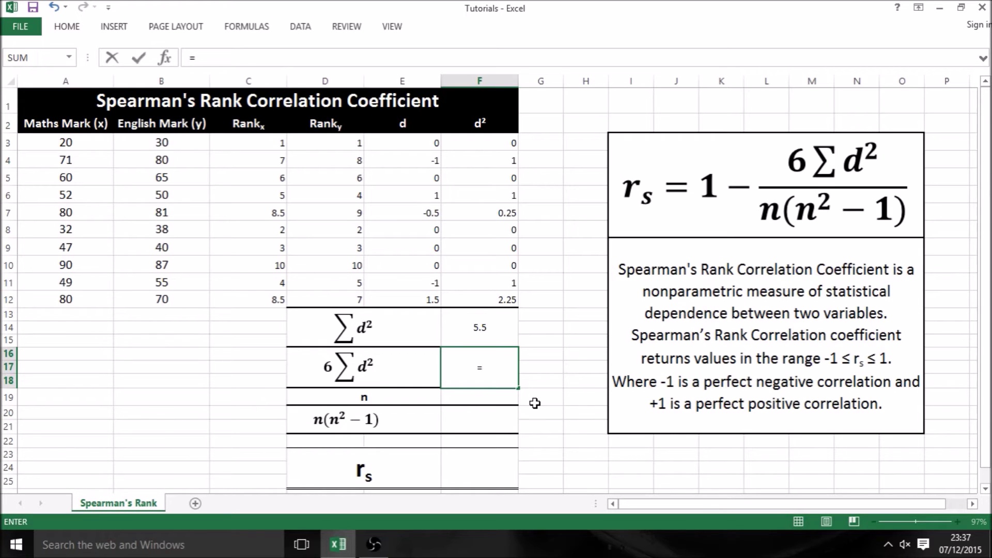
{"action": "type", "text": "6*"}
{"action": "left_click", "coordinate": [474, 321]}
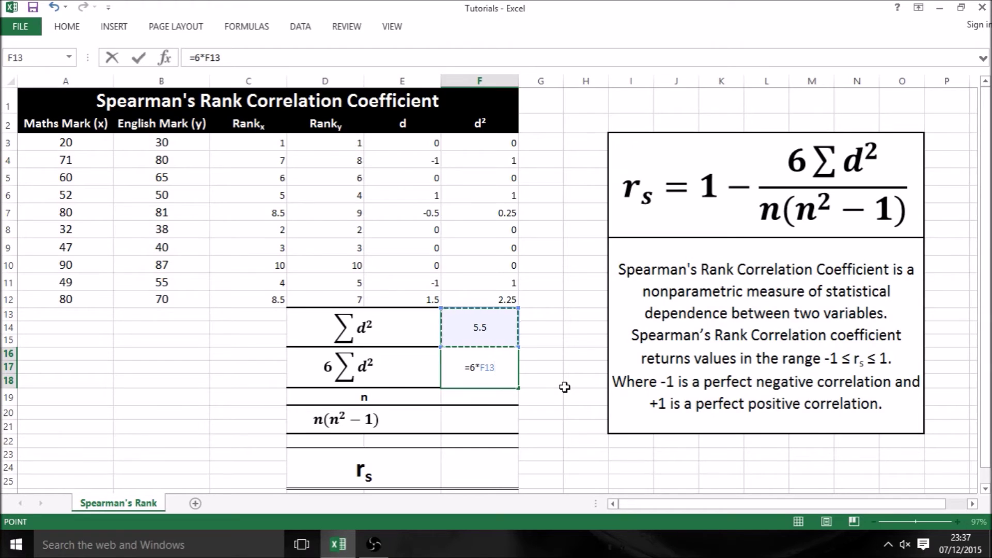
{"action": "key", "text": "Return"}
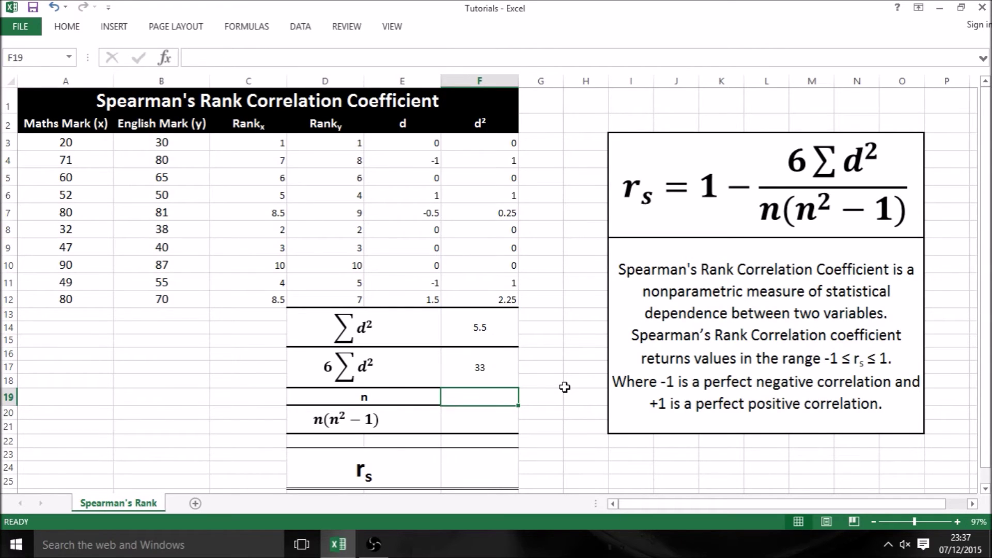
{"action": "left_click", "coordinate": [463, 381]}
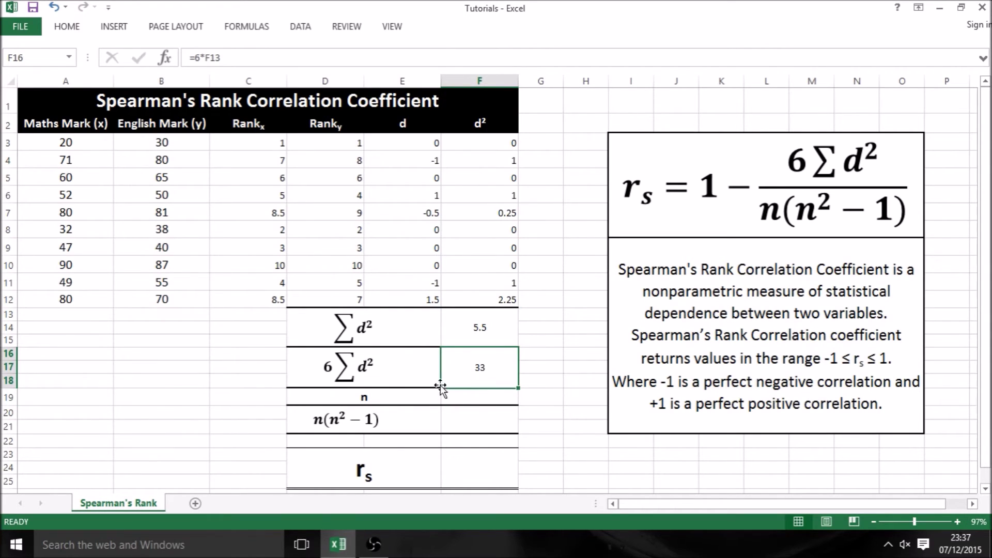
Calculate n in F19 by counting the Maths marks with =COUNT(A3:A12).
{"action": "left_click", "coordinate": [456, 398]}
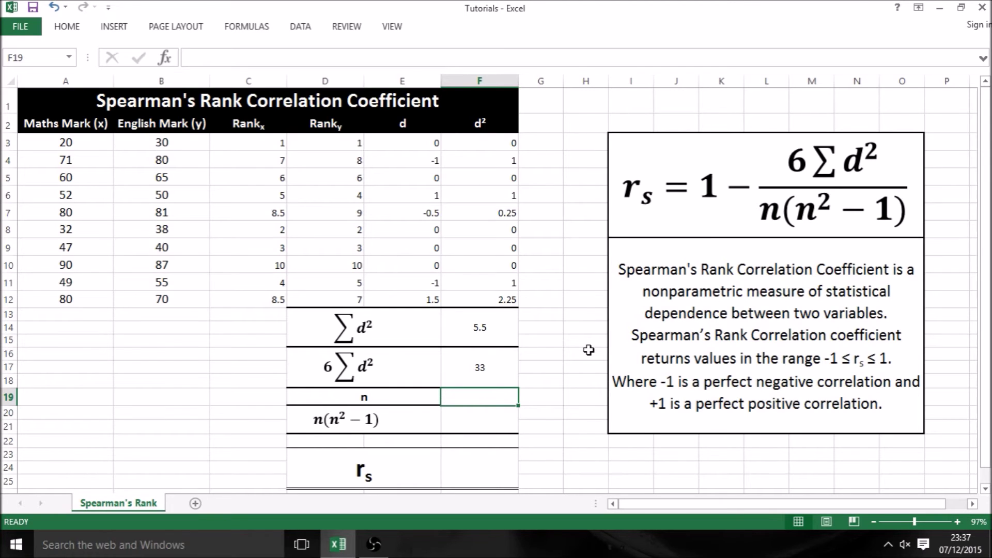
{"action": "type", "text": "=count"}
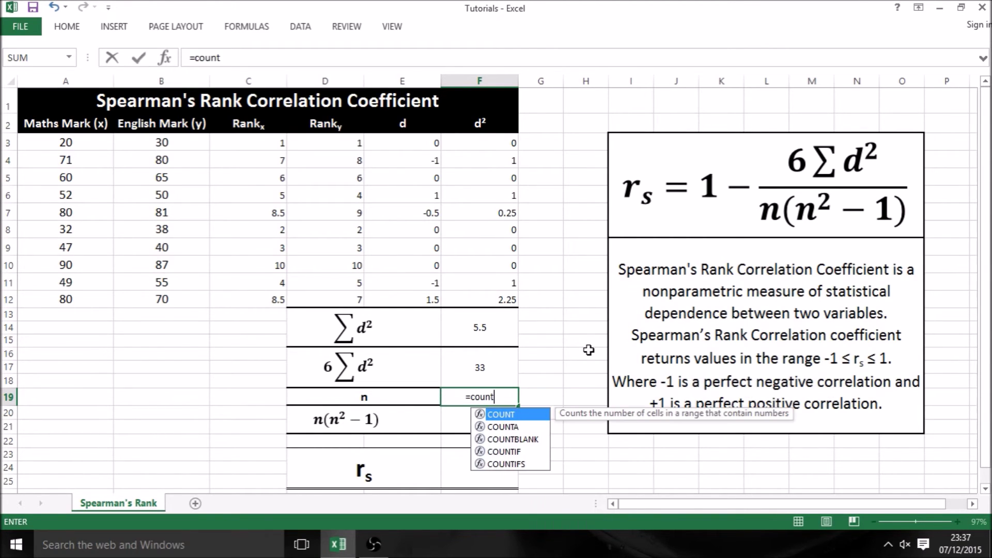
{"action": "key", "text": "Tab"}
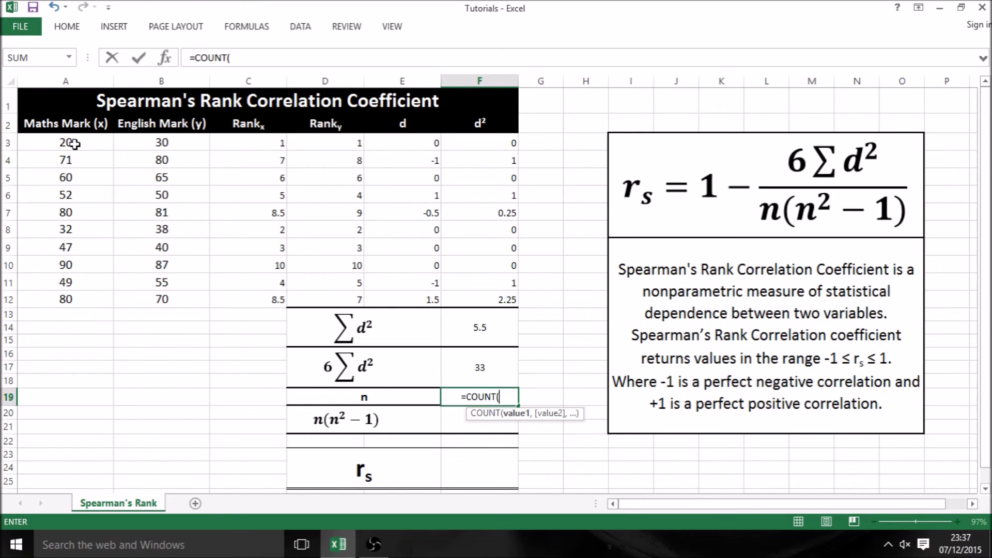
{"action": "left_click_drag", "start_coordinate": [88, 143], "coordinate": [96, 300]}
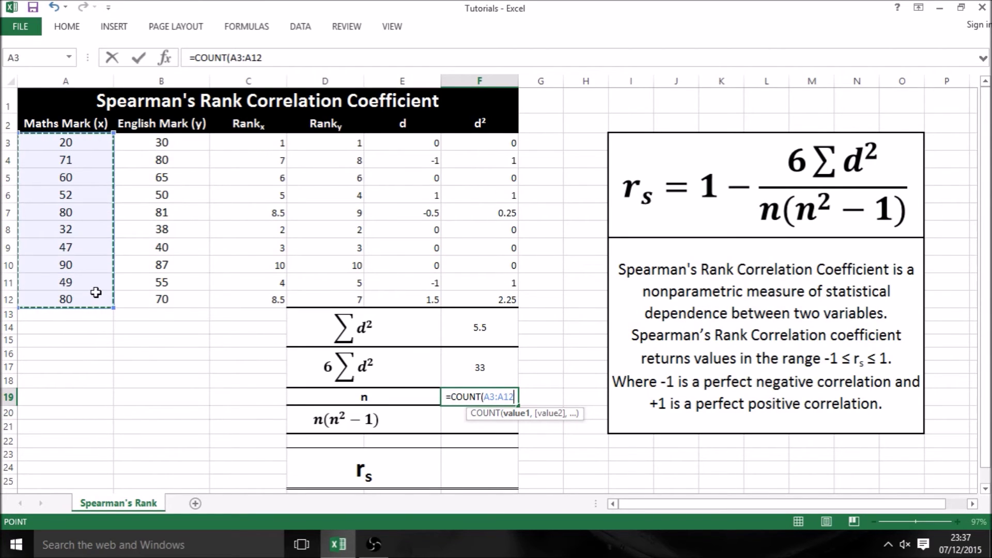
{"action": "type", "text": ")"}
{"action": "key", "text": "Return"}
{"action": "left_click", "coordinate": [476, 397]}
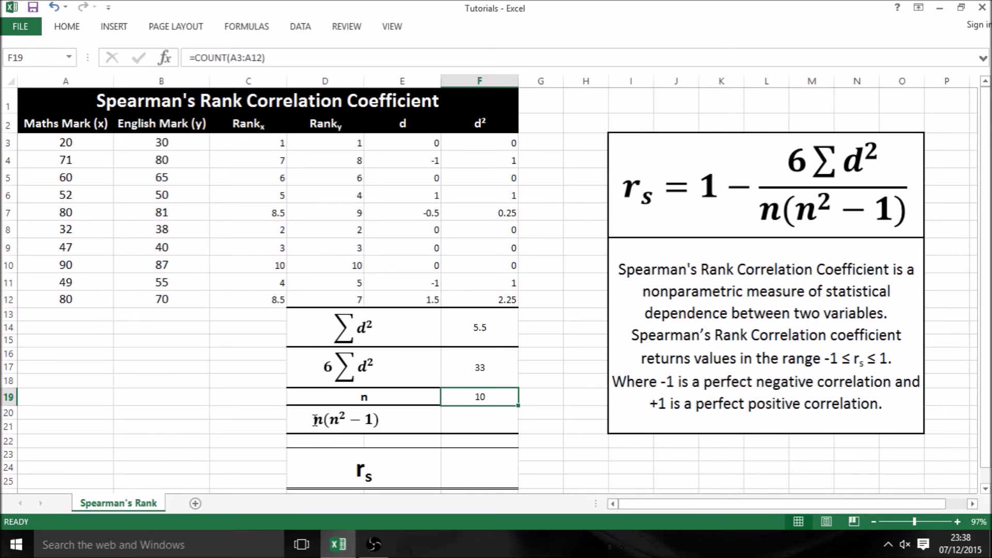
Calculate the denominator n(n²−1) in F20 with =F19*(POWER(F19,2)-1).
{"action": "left_click", "coordinate": [480, 419]}
{"action": "type", "text": "="}
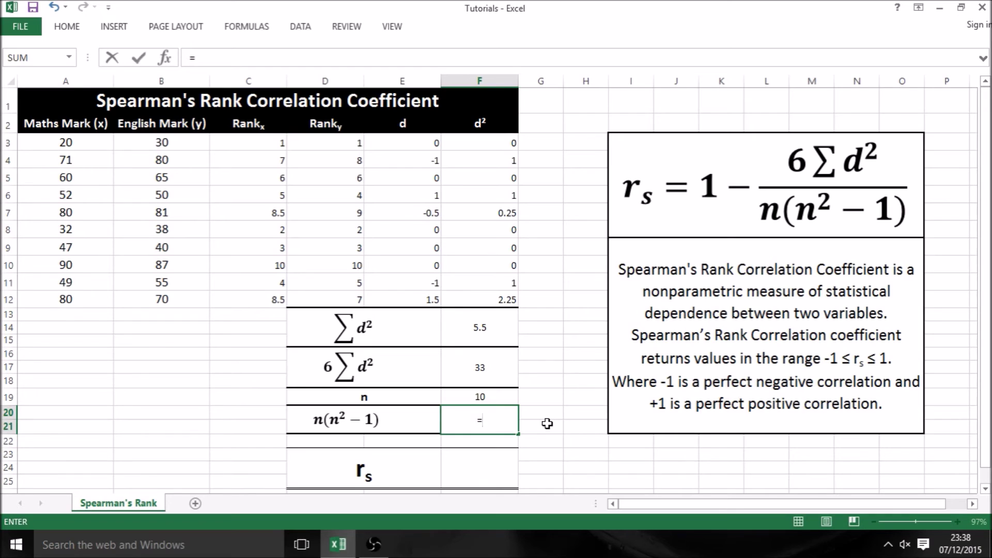
{"action": "left_click", "coordinate": [472, 398]}
{"action": "type", "text": "*(power"}
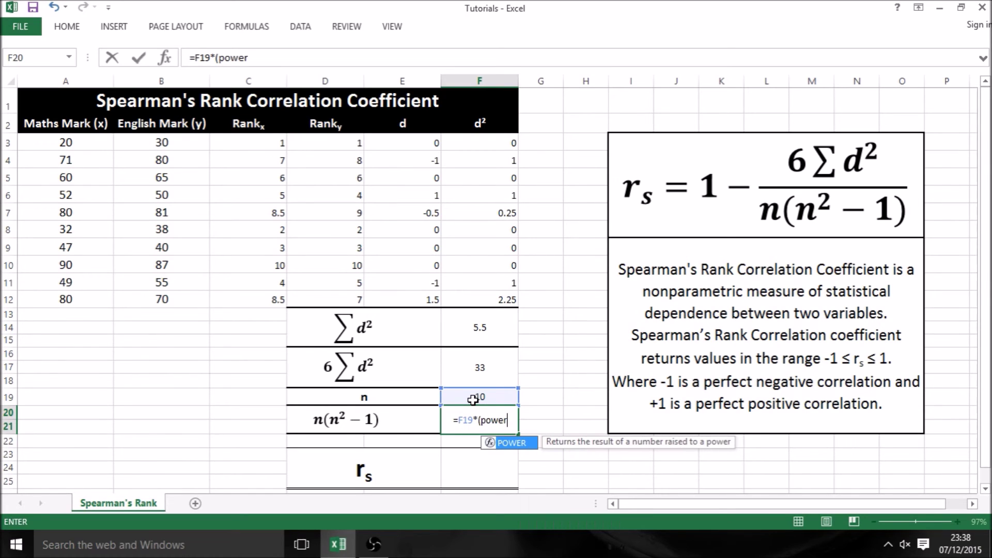
{"action": "key", "text": "Tab"}
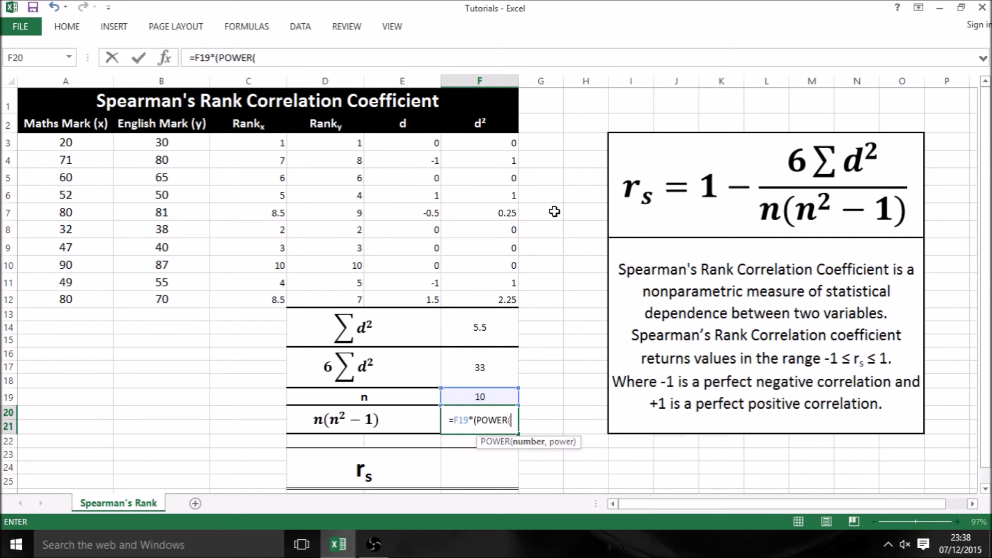
{"action": "left_click", "coordinate": [461, 396]}
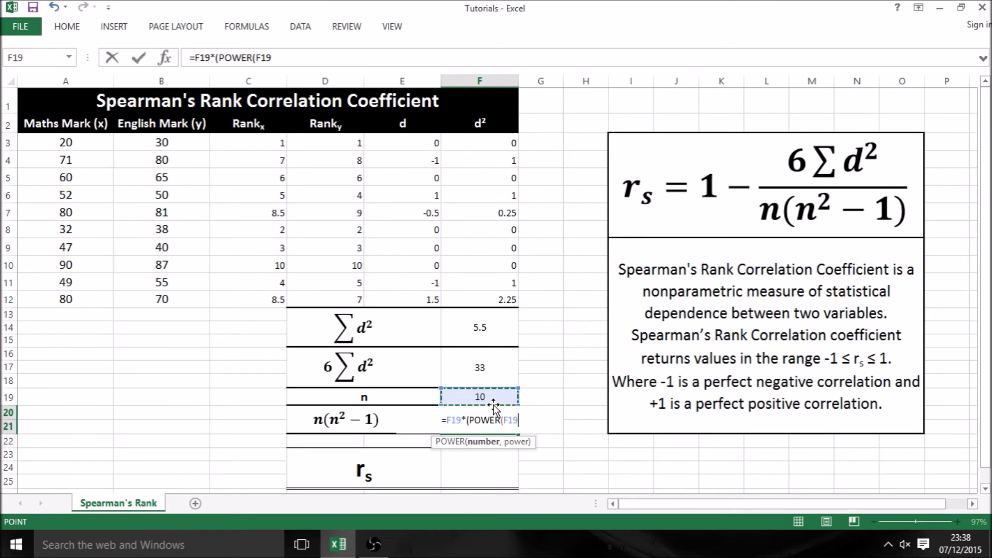
{"action": "type", "text": ",2"}
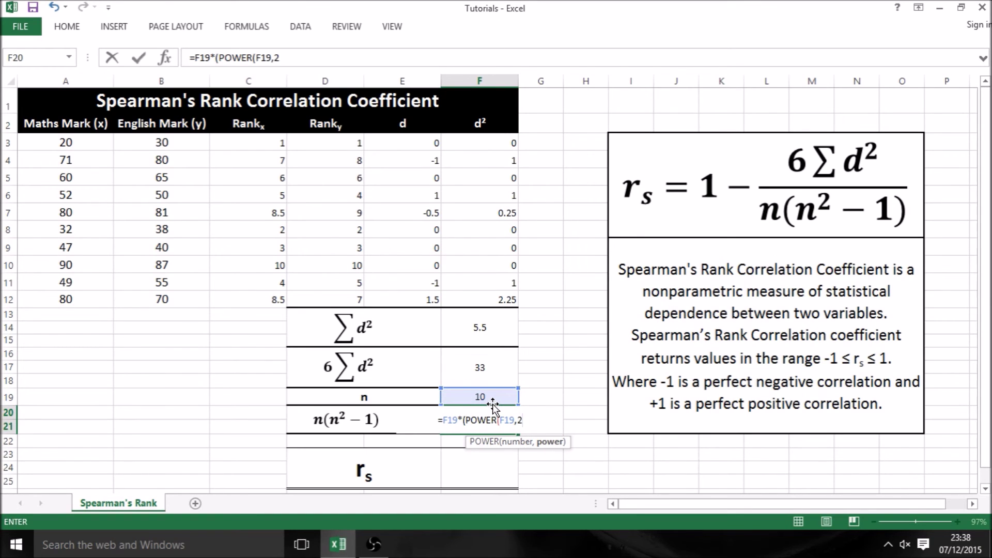
{"action": "type", "text": ")"}
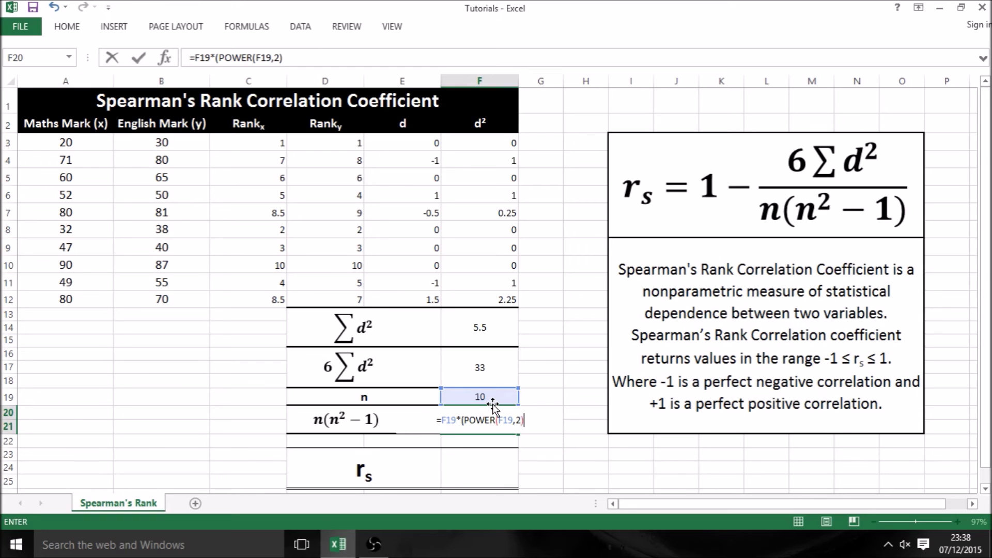
{"action": "type", "text": "-1)"}
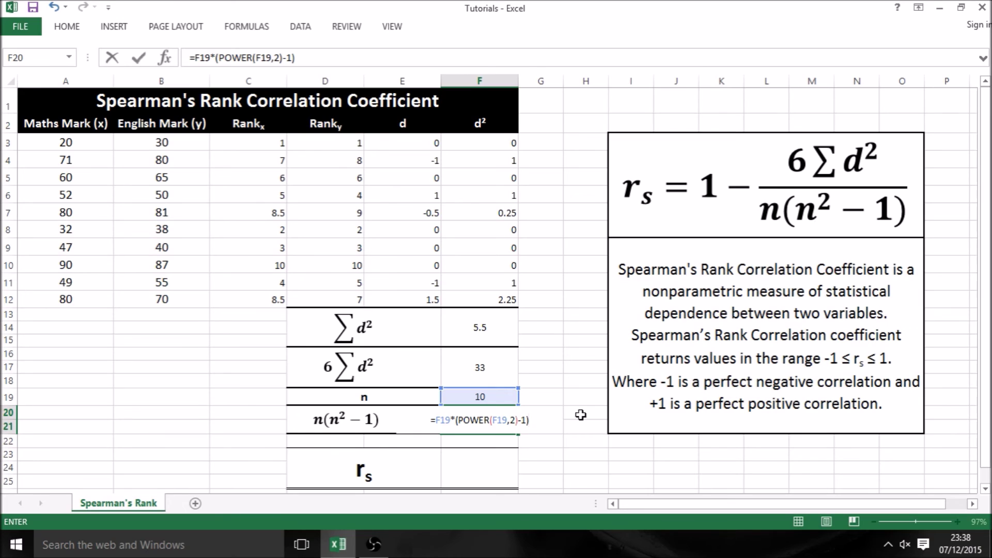
{"action": "key", "text": "ctrl+Return"}
{"action": "key", "text": "Return"}
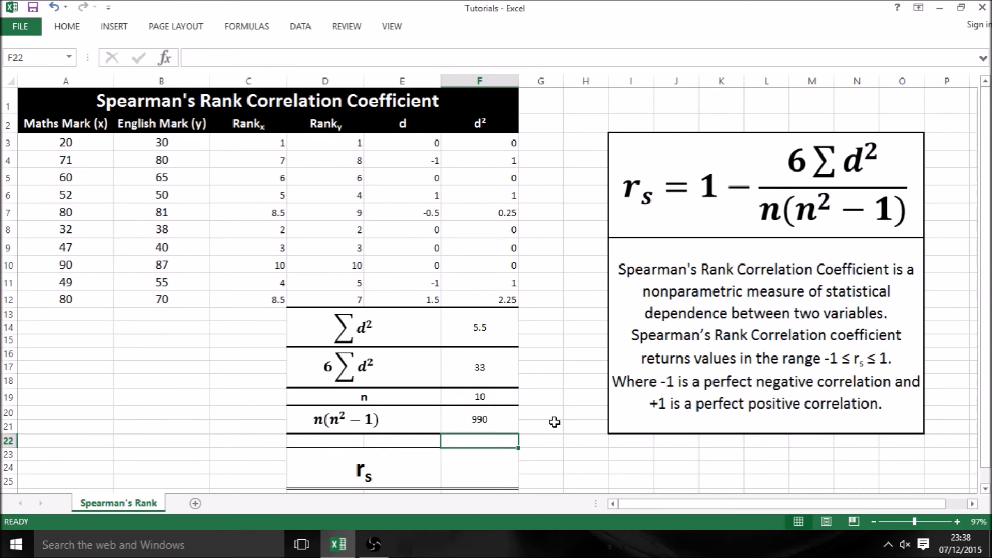
{"action": "left_click", "coordinate": [476, 427]}
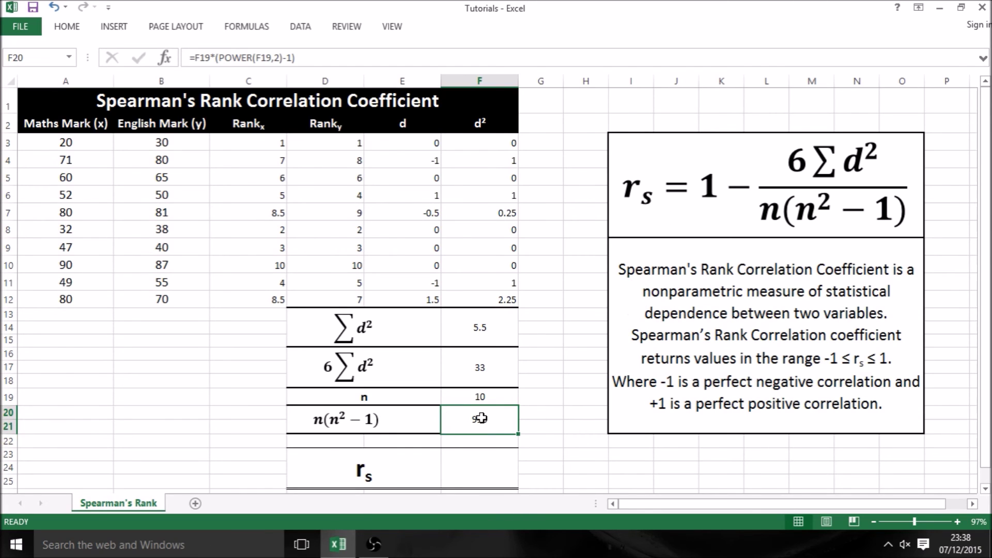
Calculate the Spearman coefficient rs in F23 with =1-(F16/F20).
{"action": "left_click", "coordinate": [484, 368]}
{"action": "left_click", "coordinate": [490, 417]}
{"action": "left_click", "coordinate": [479, 464]}
{"action": "type", "text": "=1"}
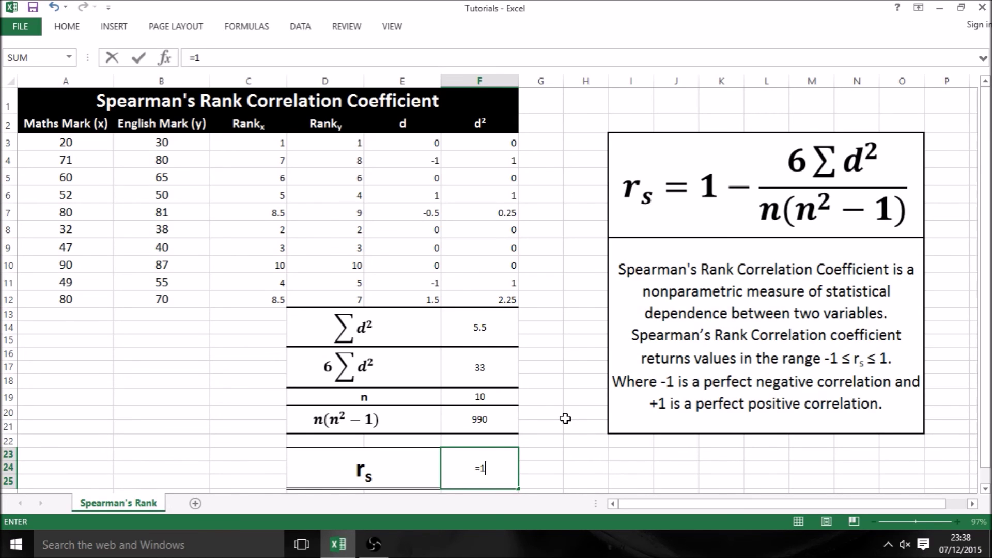
{"action": "type", "text": "-("}
{"action": "left_click", "coordinate": [481, 372]}
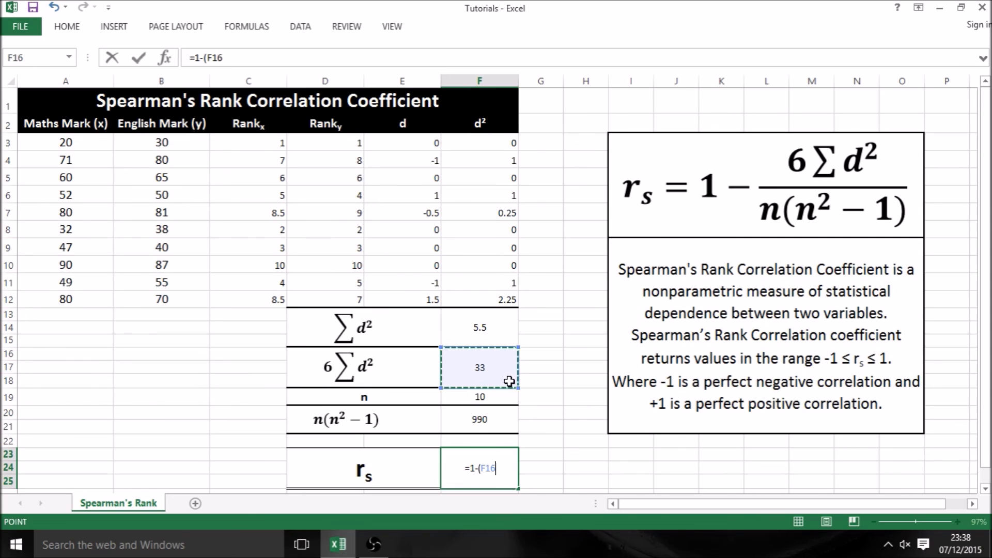
{"action": "type", "text": "/"}
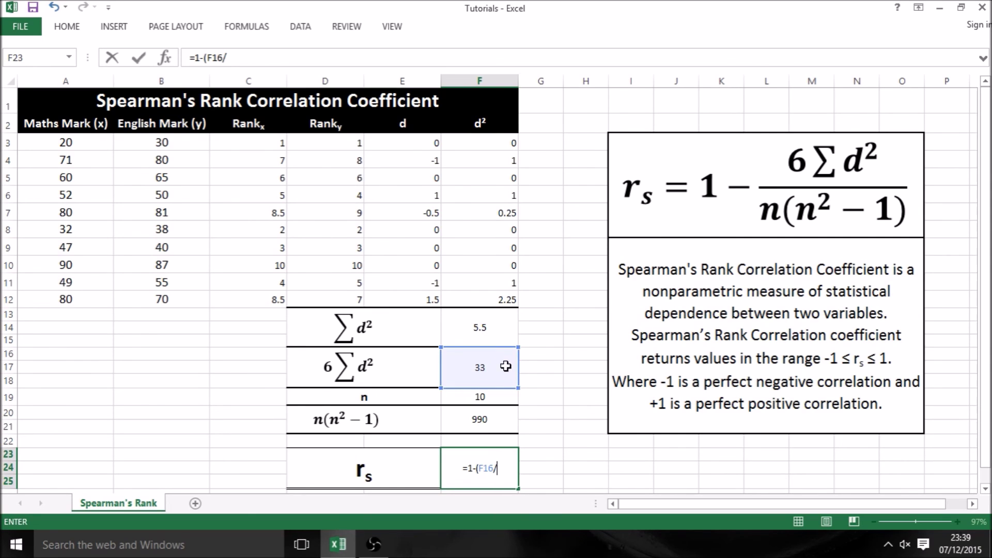
{"action": "left_click", "coordinate": [481, 418]}
{"action": "type", "text": ")"}
{"action": "left_click", "coordinate": [541, 462]}
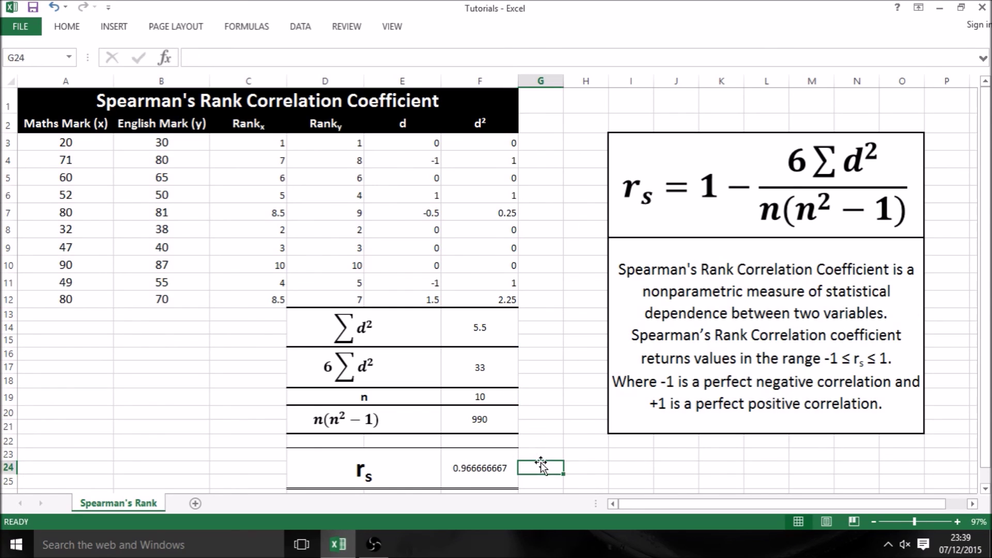
{"action": "left_click", "coordinate": [457, 481]}
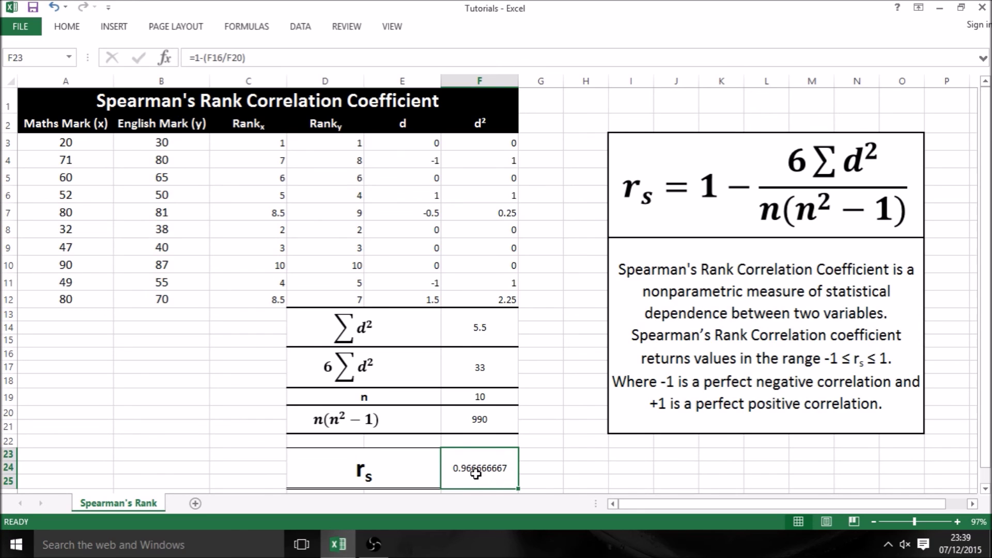
Select the Maths and English marks together with their headers, A2:B12.
{"action": "left_click_drag", "start_coordinate": [62, 126], "coordinate": [182, 304]}
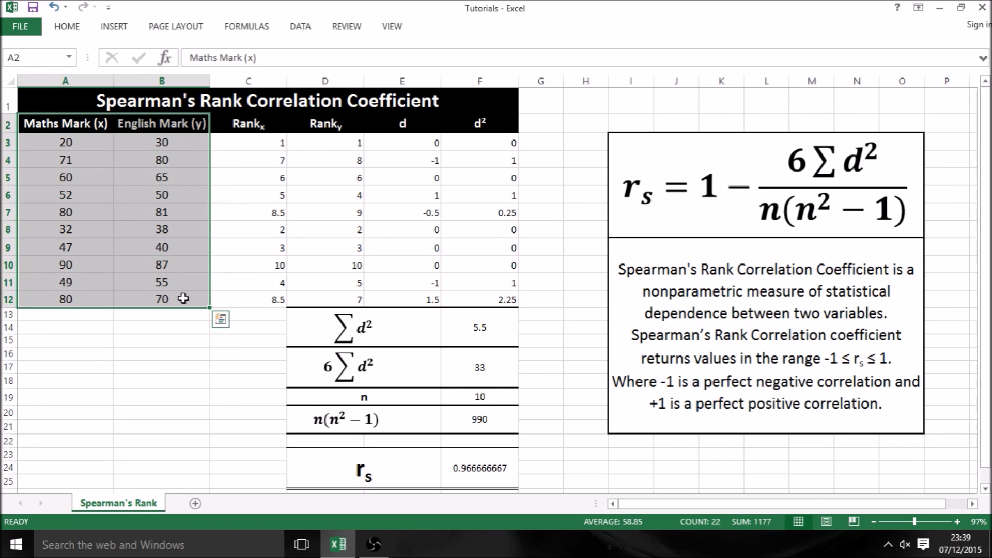